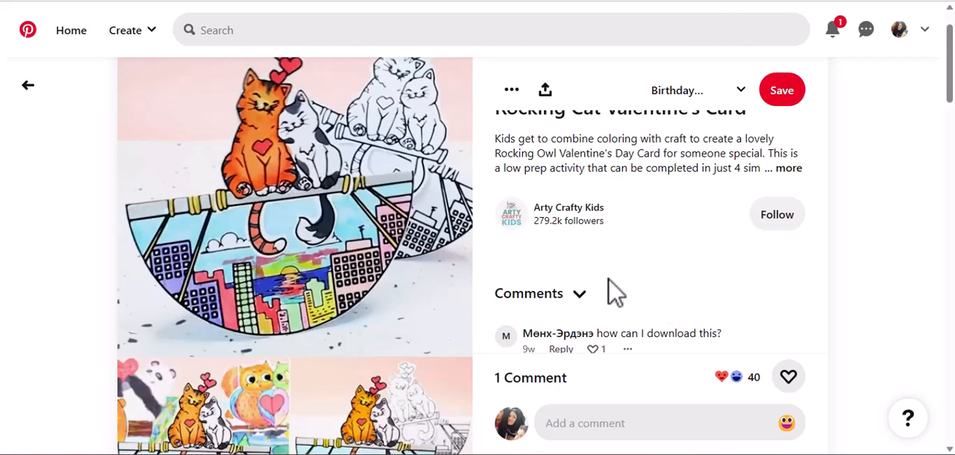
# Step: Examine the Rocking Cat Valentine's Card pin as a craft reference and replay its video
pyautogui.moveTo(949, 93)
pyautogui.mouseDown()
pyautogui.moveTo(950, 106)
pyautogui.moveTo(949, 75)
pyautogui.moveTo(949, 90)
pyautogui.mouseUp()
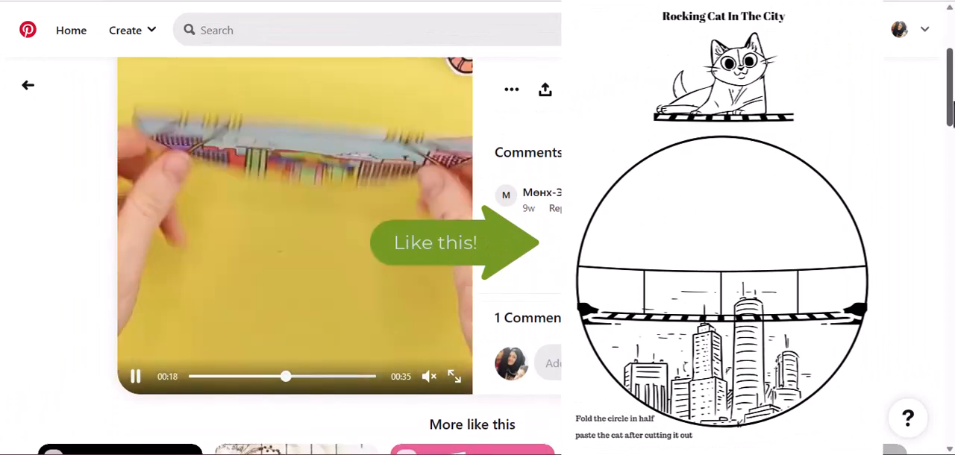
pyautogui.moveTo(953, 103); pyautogui.dragTo(951, 86)
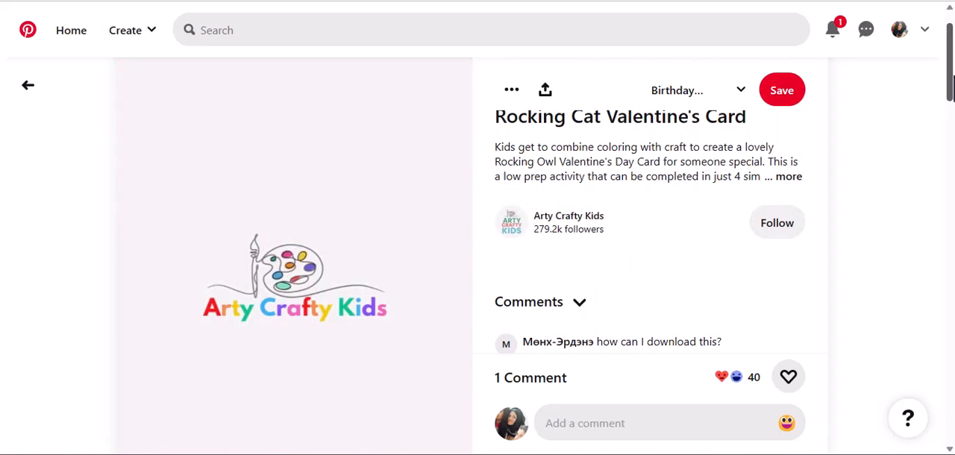
pyautogui.moveTo(951, 86); pyautogui.dragTo(951, 85)
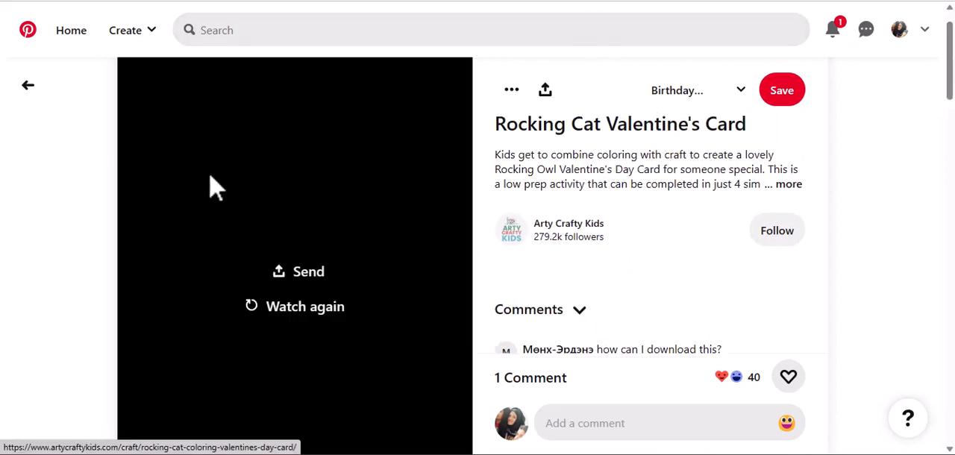
pyautogui.click(293, 309)
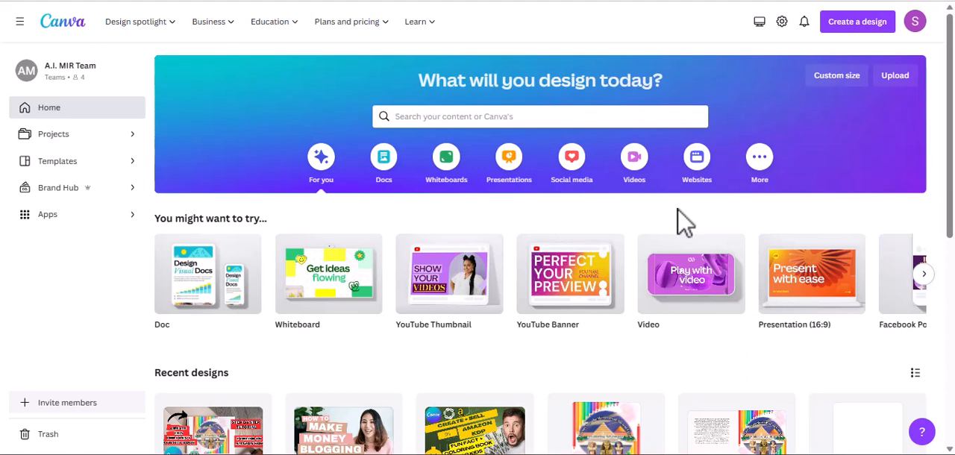
# Step: In Canva, search the design types for "a4" and create a blank Document (A4 Portrait)
pyautogui.click(857, 21)
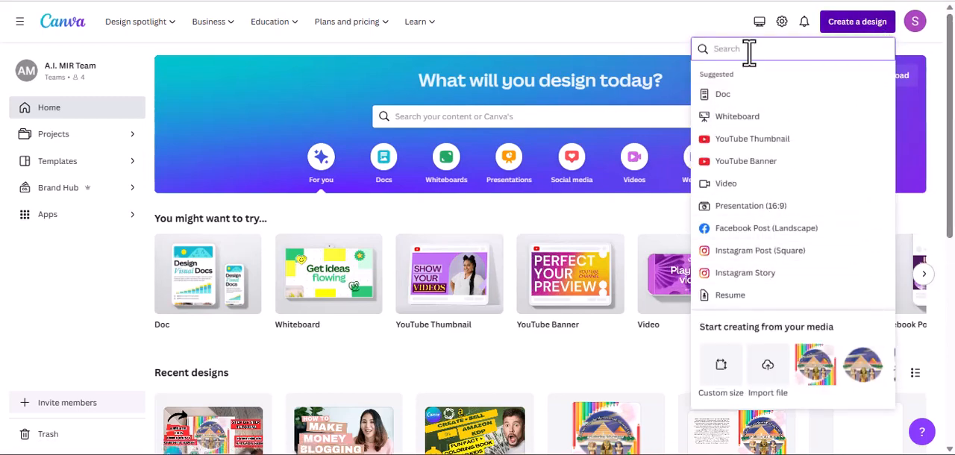
pyautogui.write('a4')
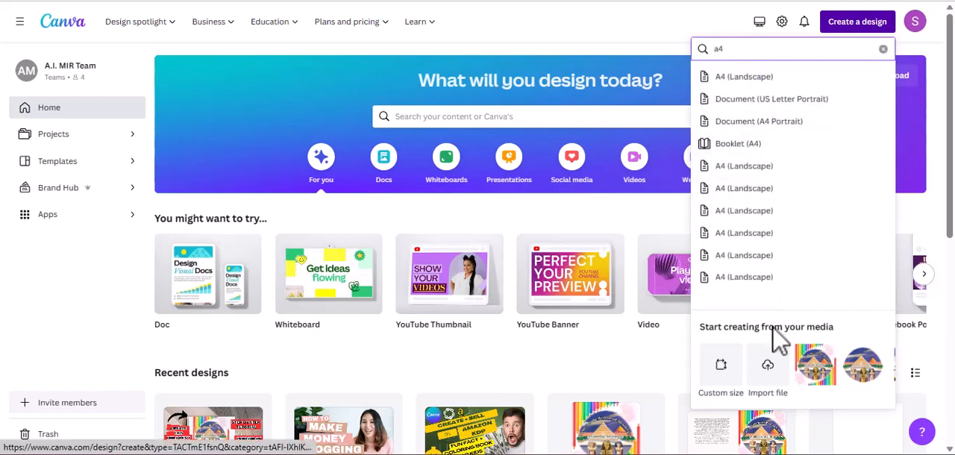
pyautogui.click(757, 124)
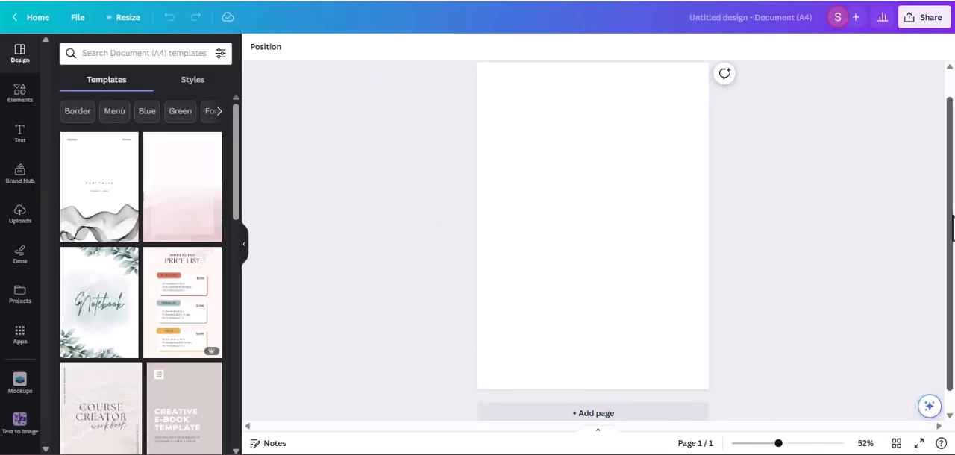
# Step: Add the line-art reclining cat with big round eyes from the recommended graphics and place it near the page's upper edge
pyautogui.moveTo(952, 195); pyautogui.dragTo(954, 206)
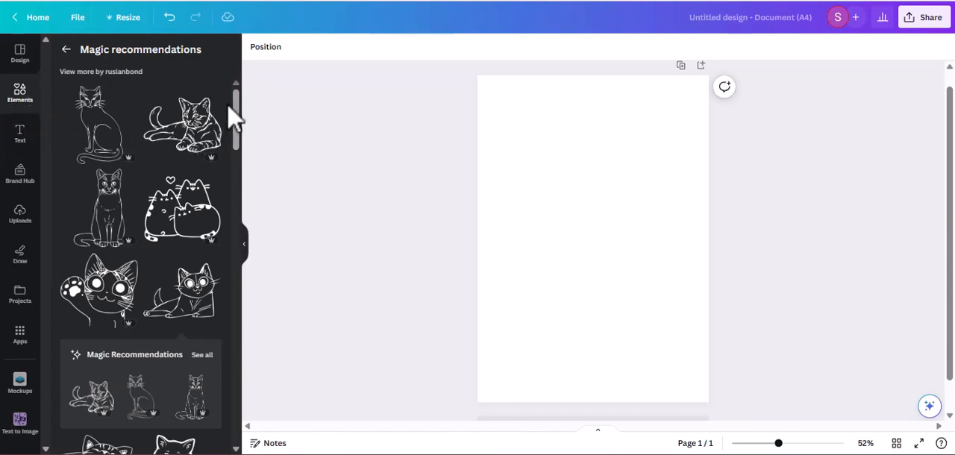
pyautogui.moveTo(234, 104); pyautogui.dragTo(234, 58)
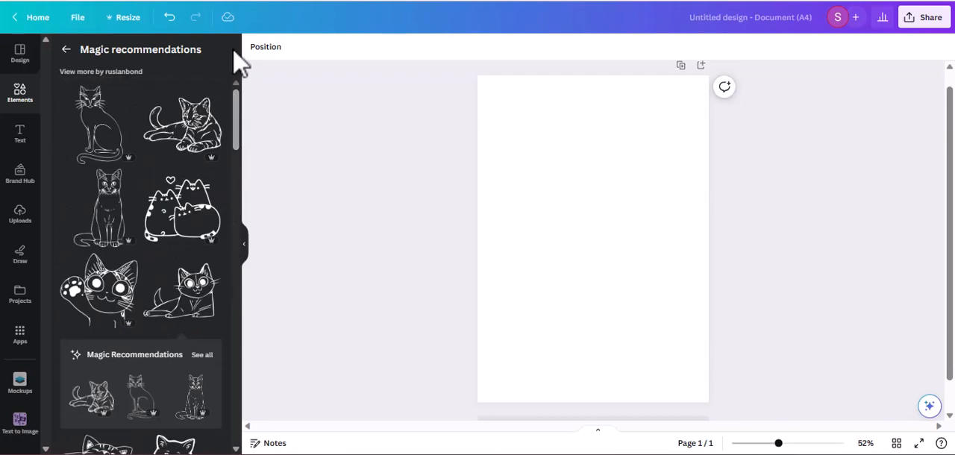
pyautogui.click(197, 303)
pyautogui.moveTo(639, 207); pyautogui.dragTo(655, 148)
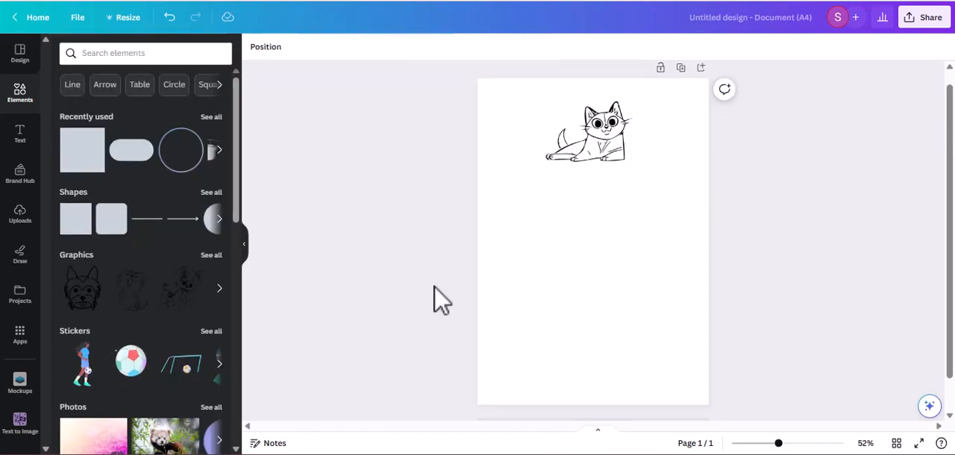
# Step: Search the elements for "city" and browse the full set of graphics
pyautogui.click(105, 57)
pyautogui.write('city')
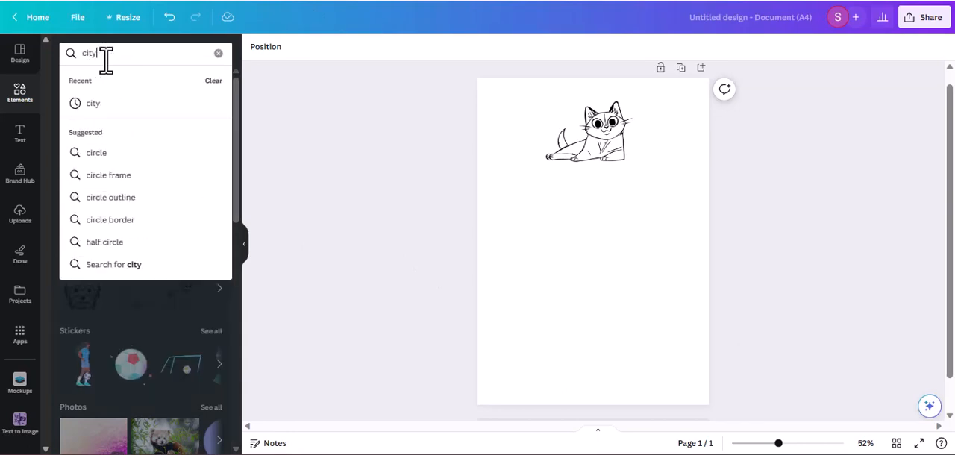
pyautogui.press('Return')
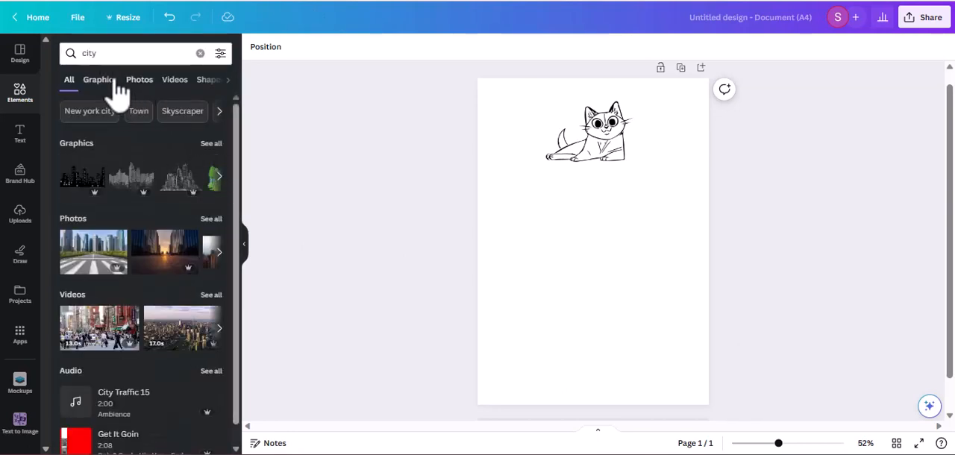
pyautogui.click(214, 144)
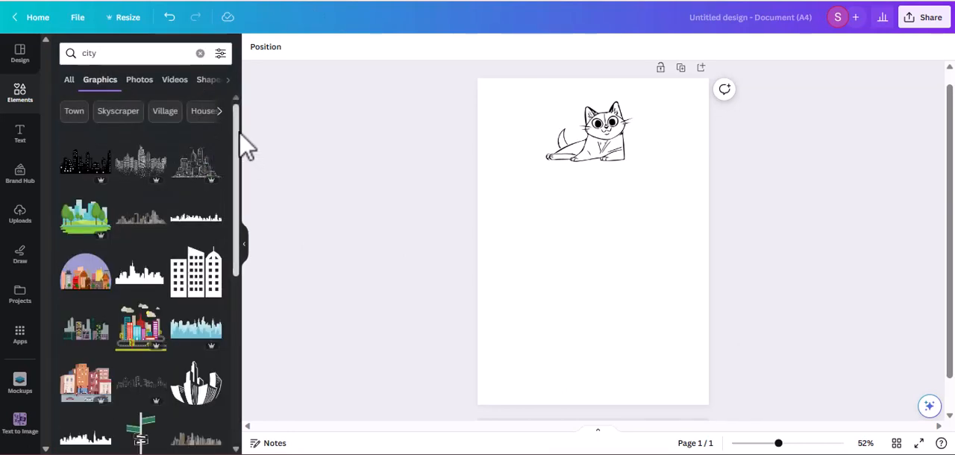
pyautogui.moveTo(237, 133); pyautogui.dragTo(234, 361)
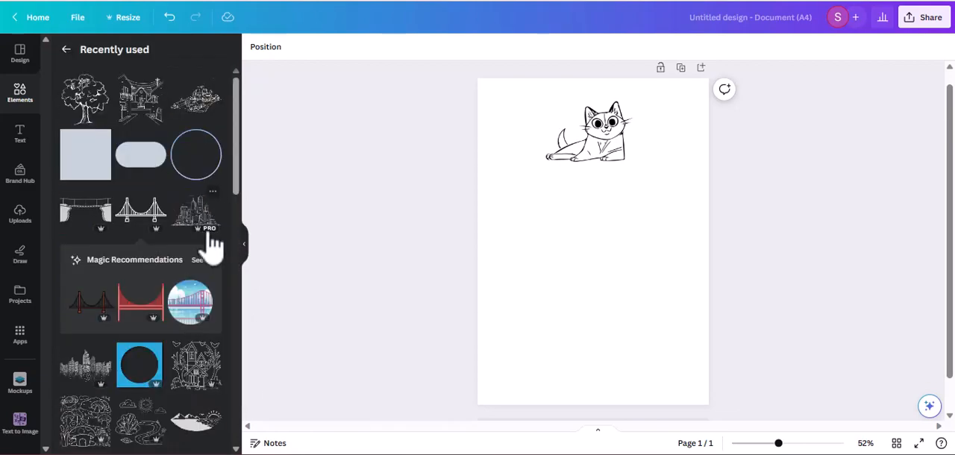
# Step: Add the recently used skyscraper line drawing and place it across the lower half of the page, spanning the full width
pyautogui.click(196, 227)
pyautogui.moveTo(547, 272); pyautogui.dragTo(593, 309)
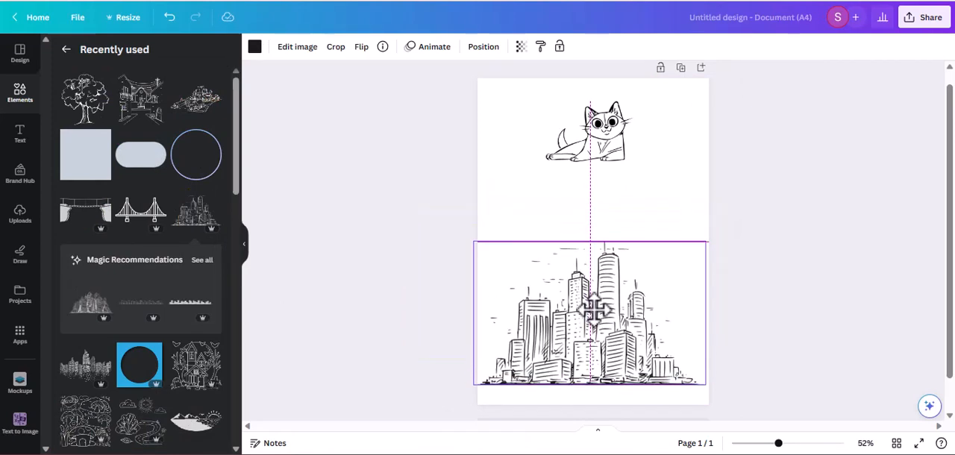
pyautogui.moveTo(595, 310); pyautogui.dragTo(611, 299)
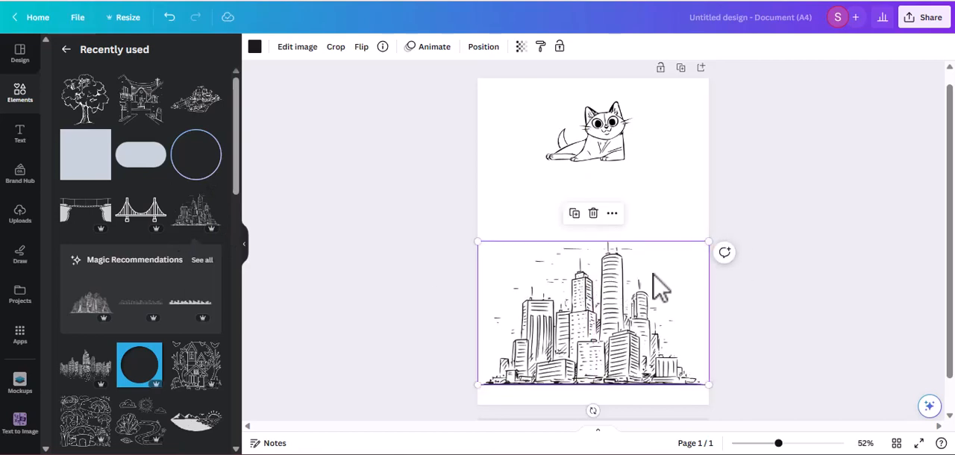
# Step: Recolour the city drawing pure black and view its graphic details
pyautogui.click(258, 49)
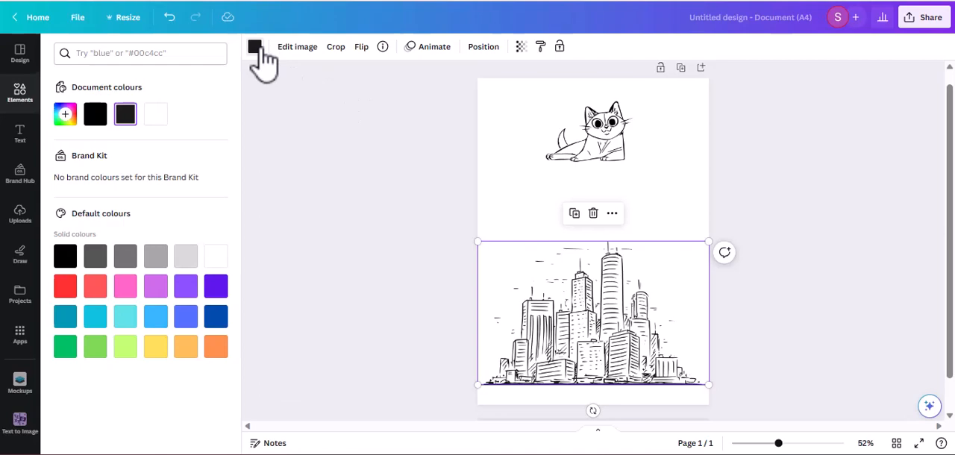
pyautogui.click(94, 119)
pyautogui.click(438, 266)
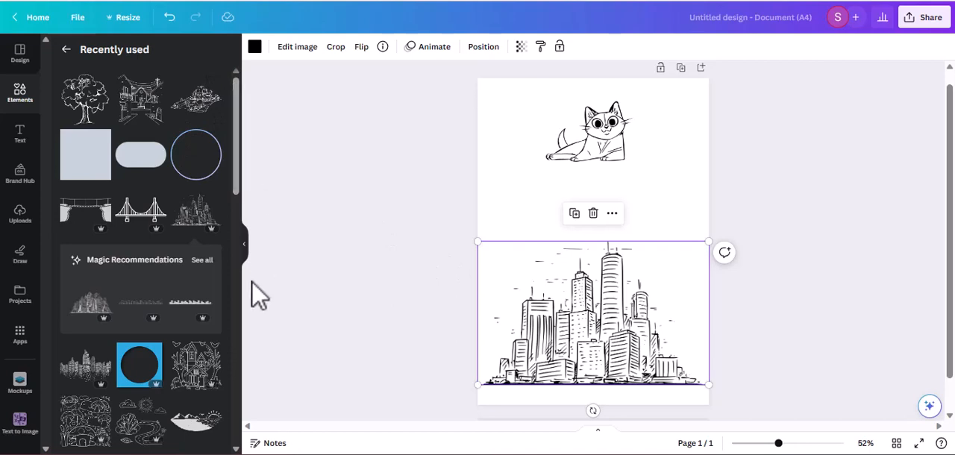
pyautogui.click(382, 46)
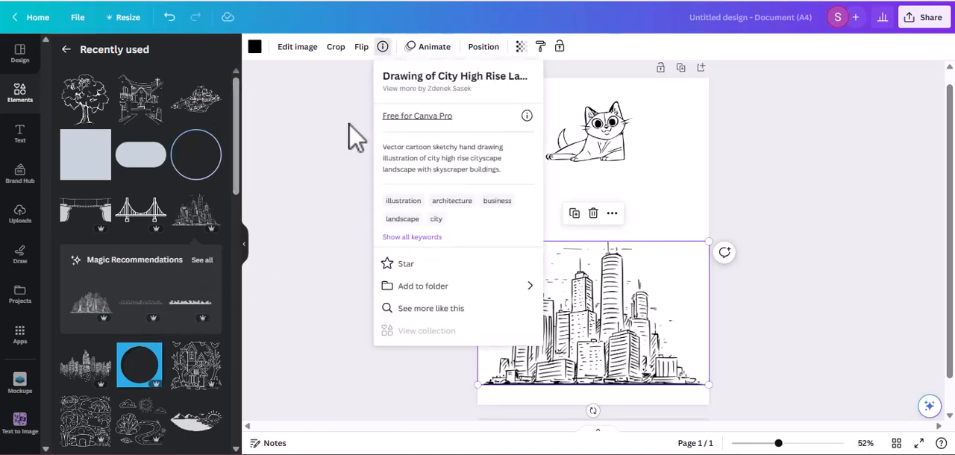
pyautogui.click(291, 139)
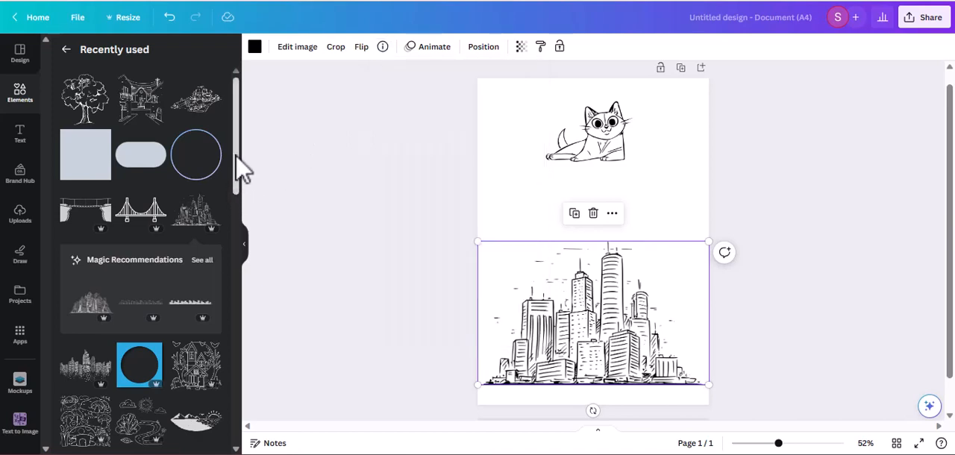
# Step: Add the recently used bridge graphic with rocky cliffs and recolour it pure black
pyautogui.click(87, 220)
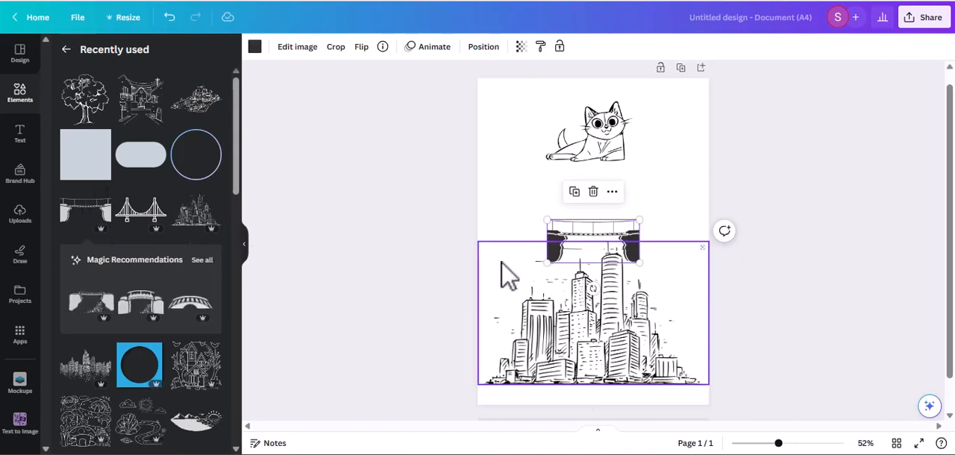
pyautogui.click(254, 47)
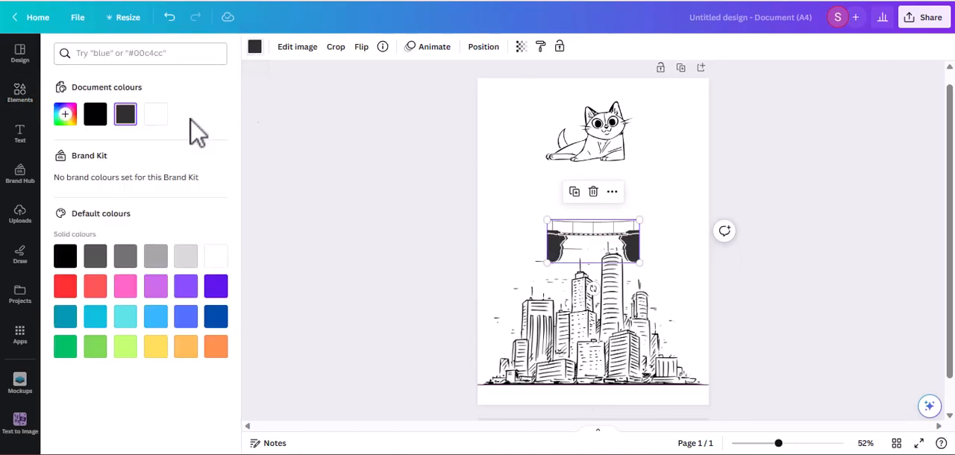
pyautogui.click(96, 113)
# Step: Enlarge the bridge to slightly wider than the page and centre it over the upper part of the city
pyautogui.moveTo(546, 245); pyautogui.dragTo(505, 287)
pyautogui.moveTo(590, 278); pyautogui.dragTo(750, 215)
pyautogui.moveTo(711, 278); pyautogui.dragTo(682, 294)
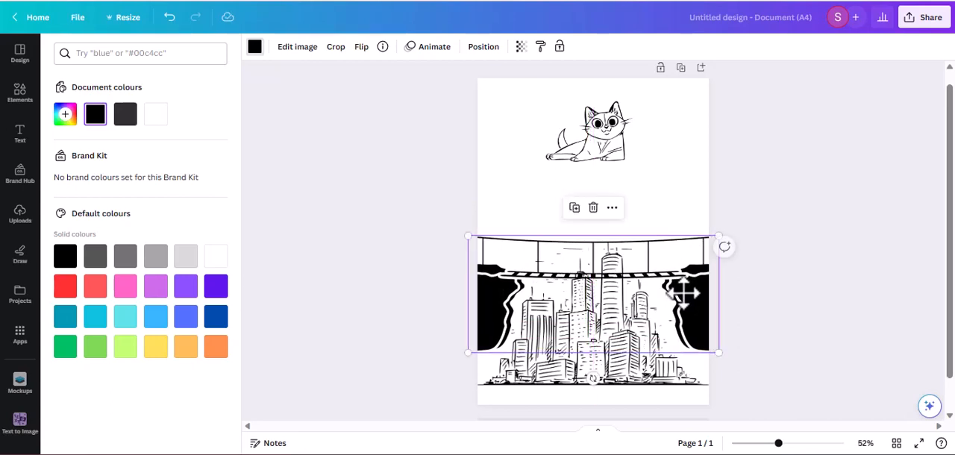
pyautogui.click(382, 226)
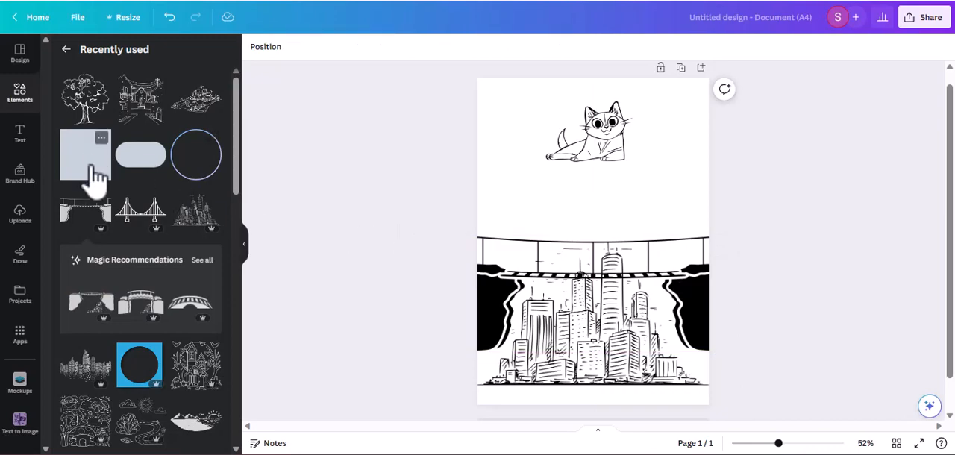
# Step: Search the elements for "circle outline" and browse all matching graphics
pyautogui.click(23, 100)
pyautogui.click(160, 53)
pyautogui.write('cirlce o')
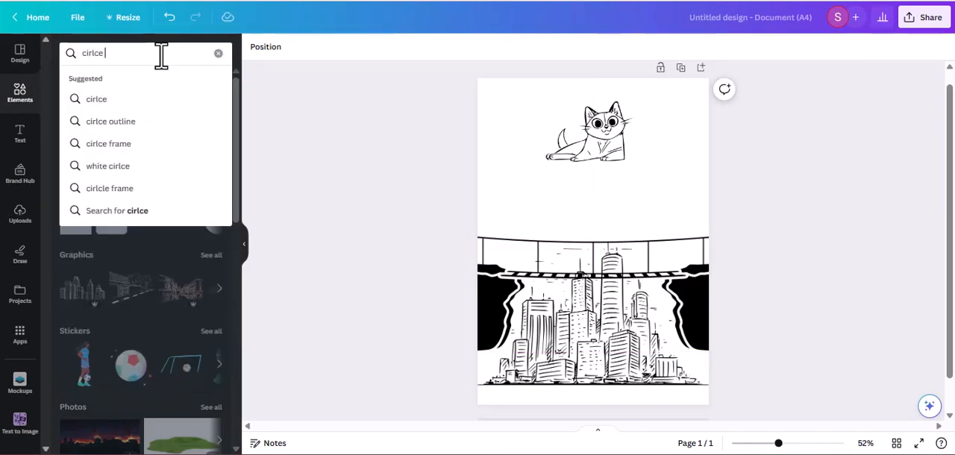
pyautogui.press('BackSpace')
pyautogui.press('BackSpace')
pyautogui.press('BackSpace')
pyautogui.press('BackSpace')
pyautogui.press('BackSpace')
pyautogui.write('cle outlike')
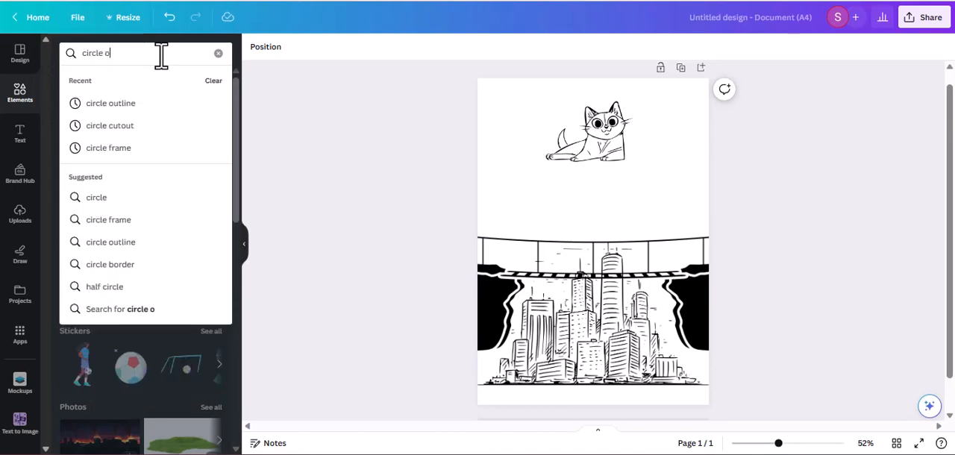
pyautogui.press('Return')
pyautogui.click(148, 53)
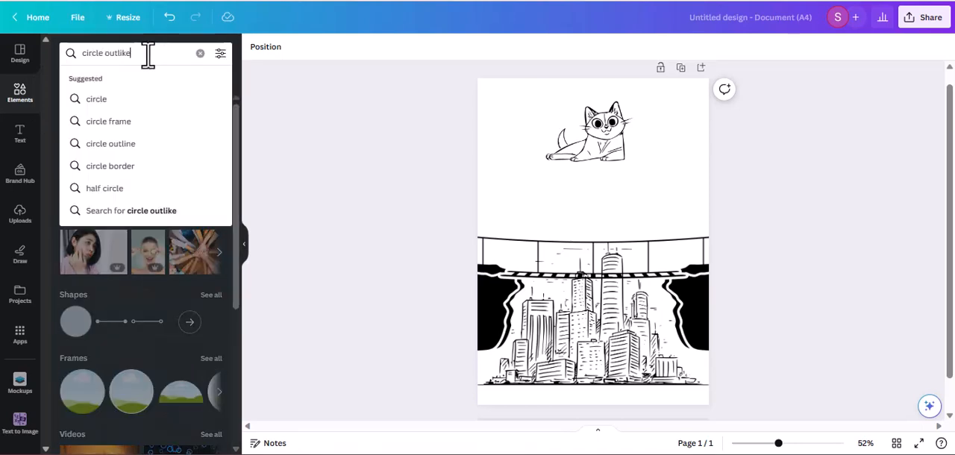
pyautogui.press('BackSpace')
pyautogui.press('BackSpace')
pyautogui.write('ne')
pyautogui.press('Return')
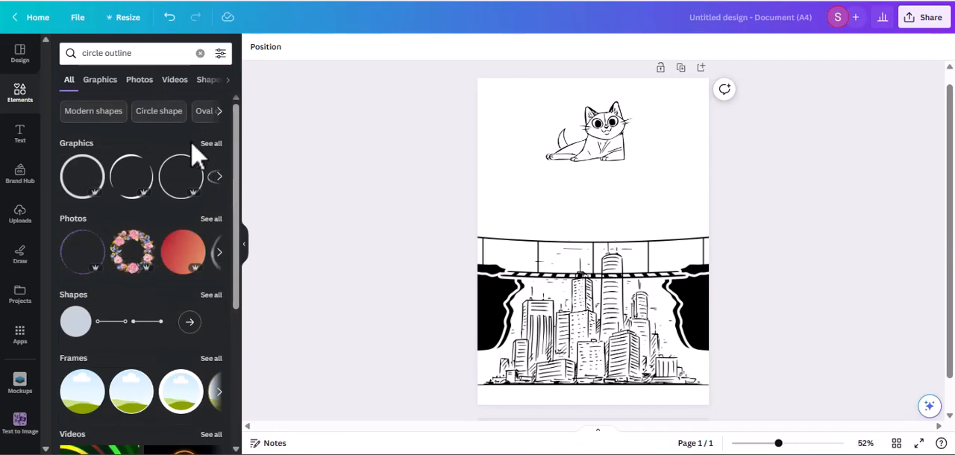
pyautogui.click(210, 146)
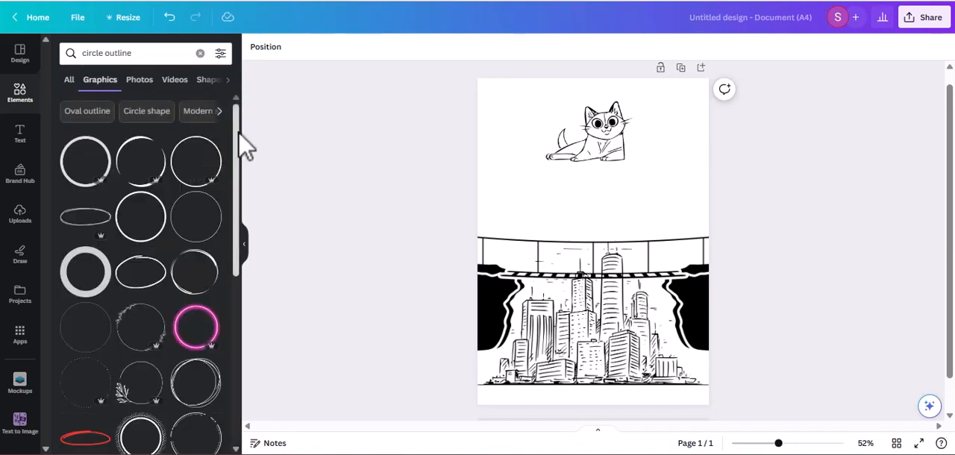
pyautogui.scroll(-2, 240, 149)
pyautogui.moveTo(239, 144); pyautogui.dragTo(255, 103)
# Step: Try the thick black circle outline enlarged around the city and bridge, and delete it
pyautogui.click(134, 232)
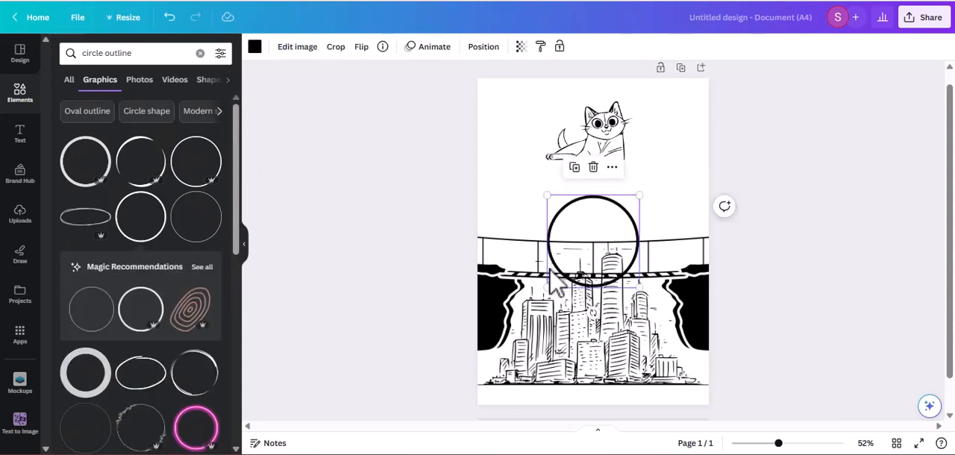
pyautogui.moveTo(547, 288); pyautogui.dragTo(490, 437)
pyautogui.moveTo(639, 195); pyautogui.dragTo(666, 174)
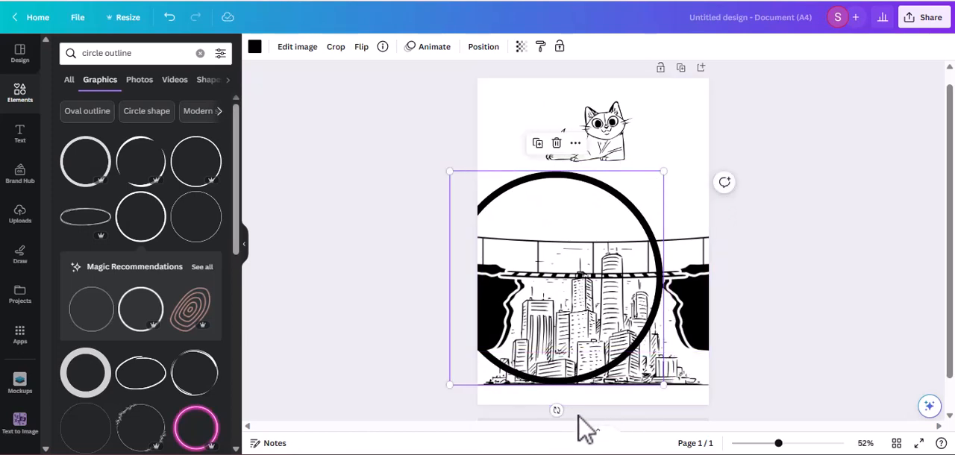
pyautogui.moveTo(580, 218); pyautogui.dragTo(614, 219)
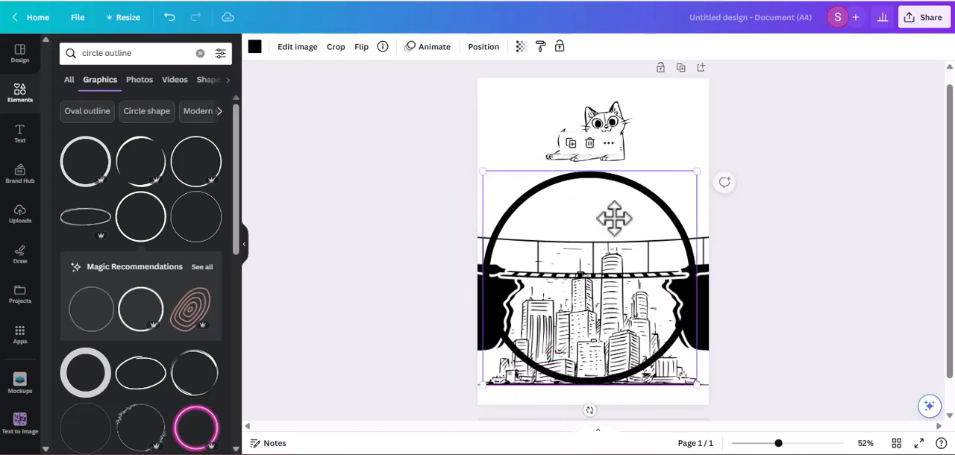
pyautogui.click(589, 144)
# Step: Add the thin circle outline, enlarge it to nearly the page width, and centre it around the city and bridge
pyautogui.click(195, 216)
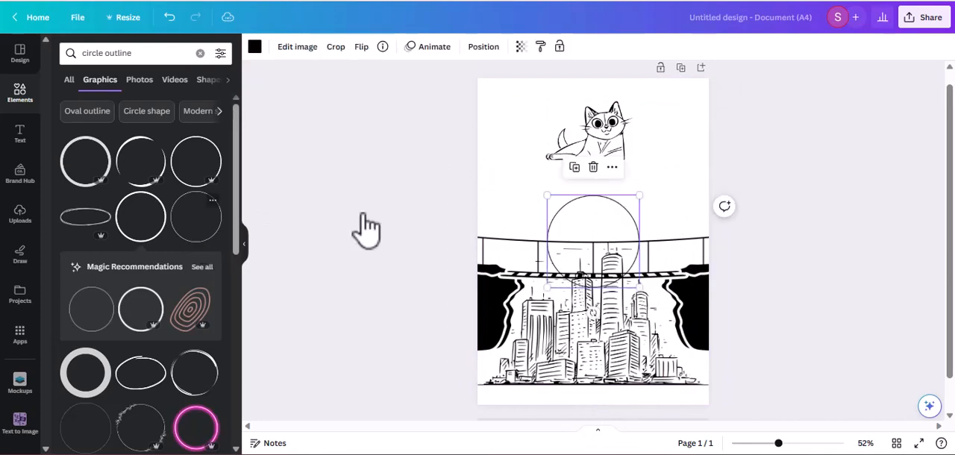
pyautogui.moveTo(544, 285); pyautogui.dragTo(430, 404)
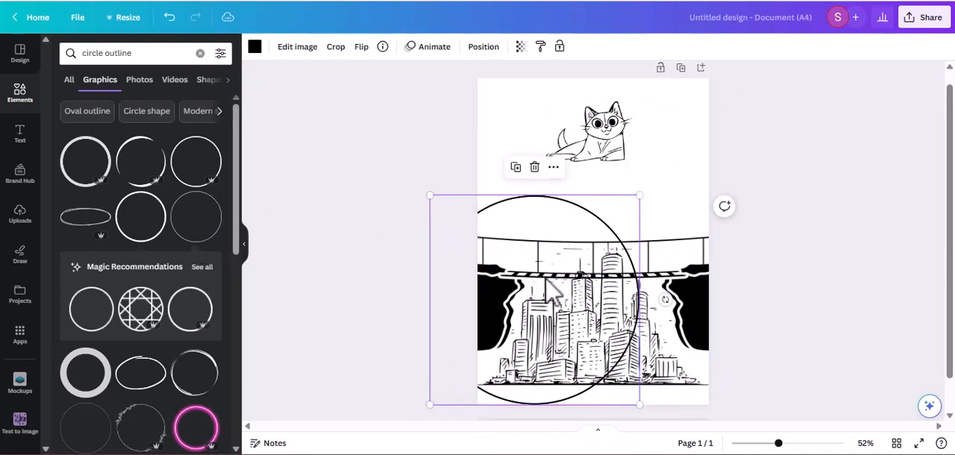
pyautogui.moveTo(582, 213); pyautogui.dragTo(642, 192)
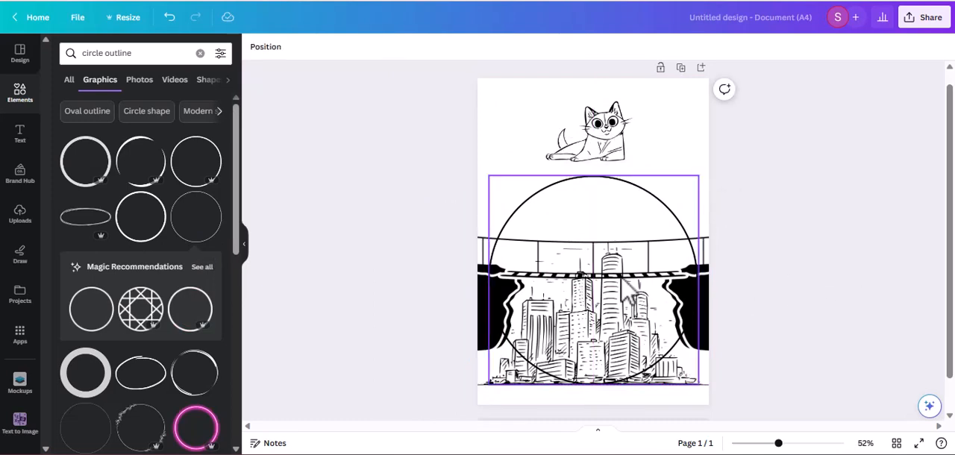
# Step: Move the bridge slightly down across the middle of the circle, and shift the city down below the bridge deck
pyautogui.click(705, 265)
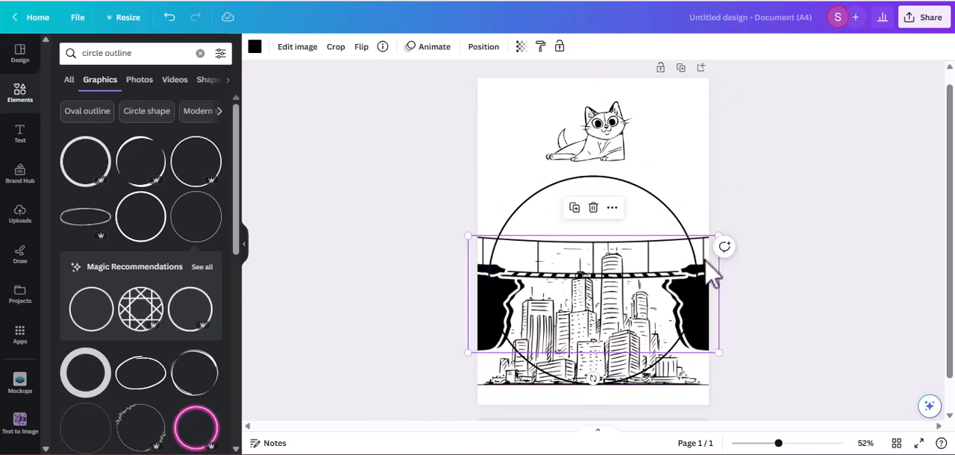
pyautogui.moveTo(713, 274)
pyautogui.mouseDown()
pyautogui.moveTo(709, 265)
pyautogui.moveTo(707, 277)
pyautogui.mouseUp()
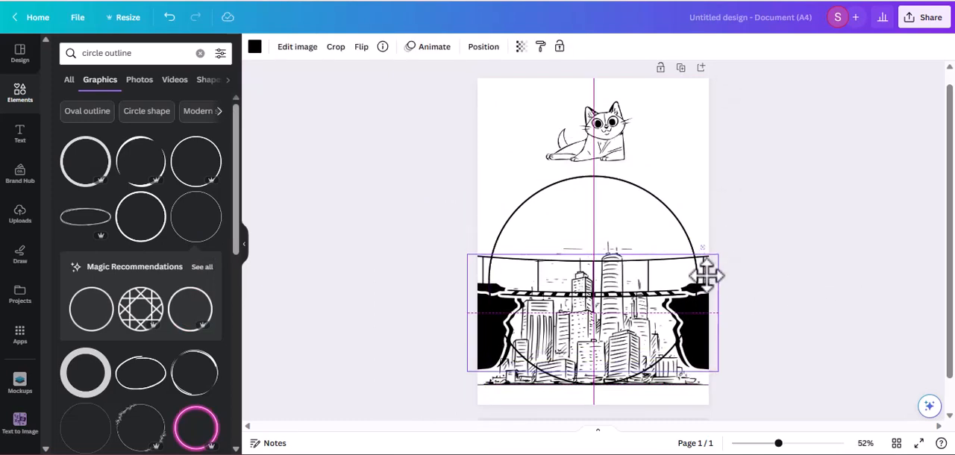
pyautogui.moveTo(707, 275); pyautogui.dragTo(706, 274)
pyautogui.moveTo(592, 349); pyautogui.dragTo(585, 327)
pyautogui.click(676, 382)
pyautogui.moveTo(681, 391); pyautogui.dragTo(702, 413)
pyautogui.click(769, 377)
pyautogui.click(847, 306)
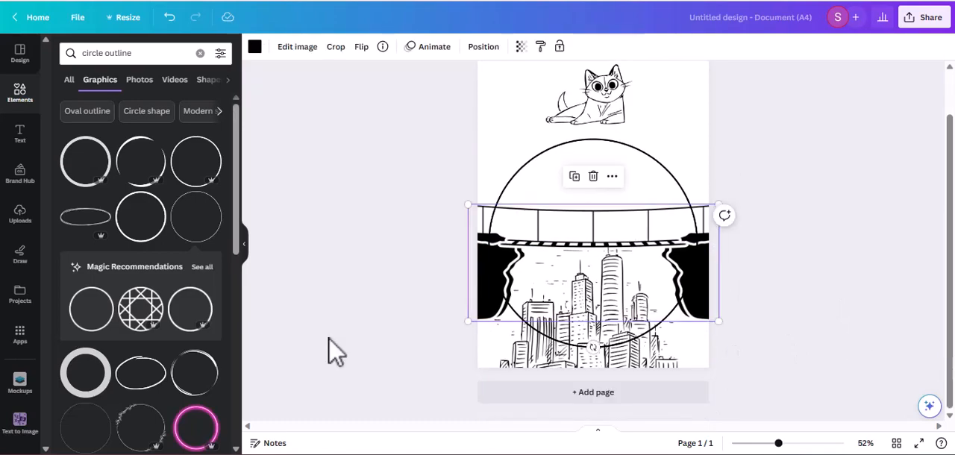
# Step: Crop the bridge to the circle's width and just below the deck, cutting off the outer ends and the cliffs
pyautogui.click(335, 47)
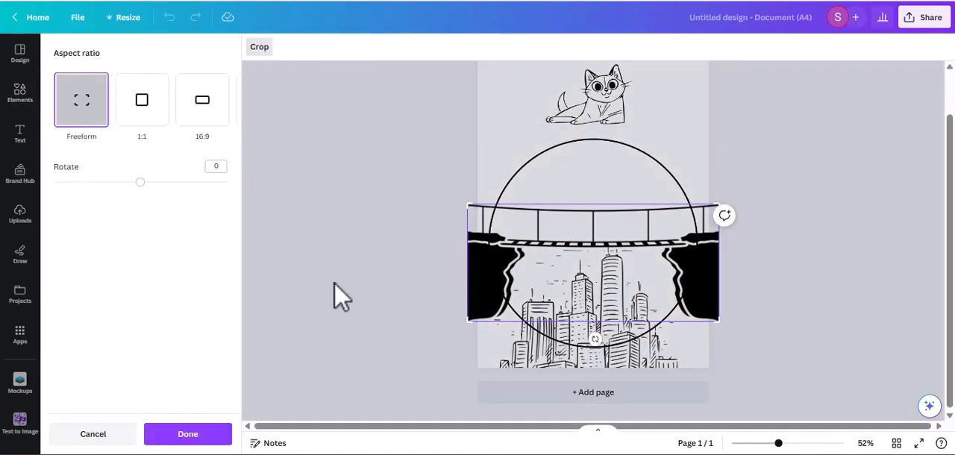
pyautogui.moveTo(471, 319); pyautogui.dragTo(470, 254)
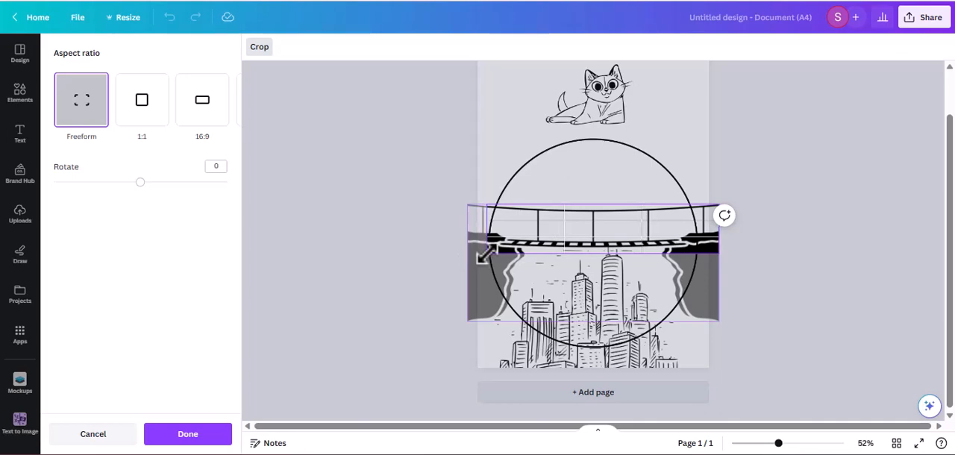
pyautogui.moveTo(484, 255); pyautogui.dragTo(487, 255)
pyautogui.moveTo(722, 256); pyautogui.dragTo(698, 249)
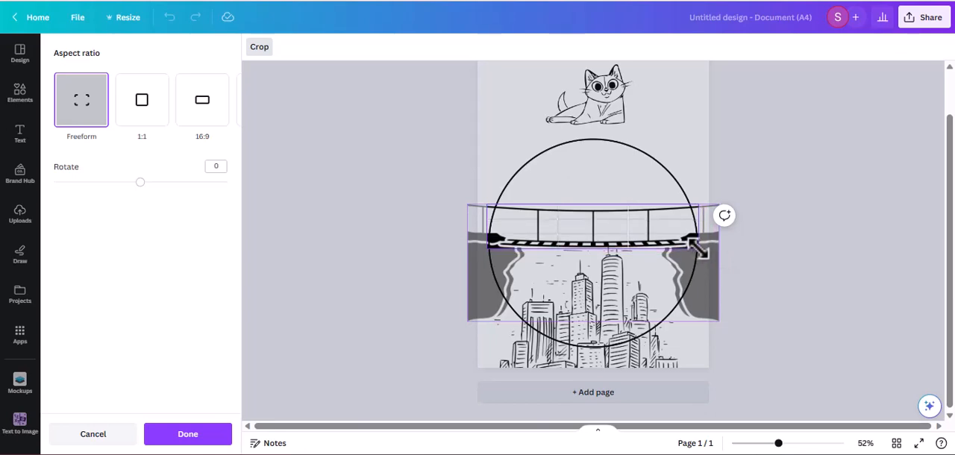
pyautogui.press('Return')
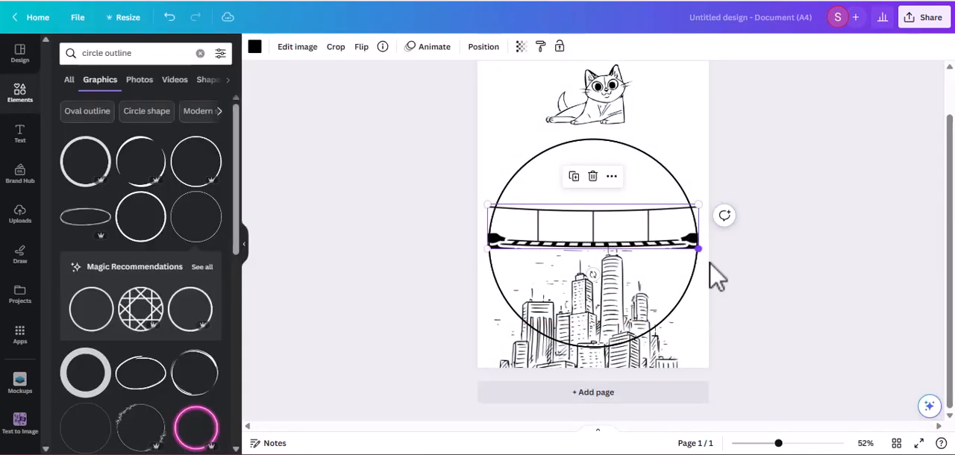
# Step: Crop the bridge's upper-left corner slightly further so its left end meets the circle outline
pyautogui.click(785, 301)
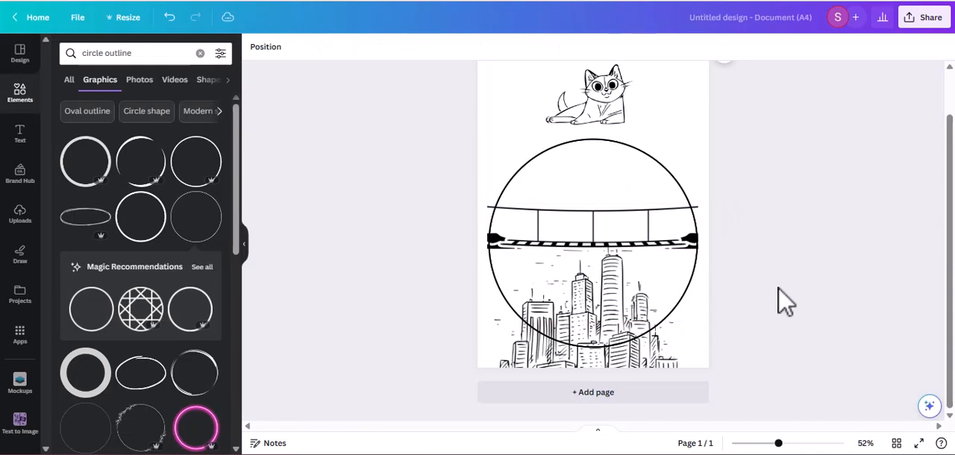
pyautogui.click(535, 227)
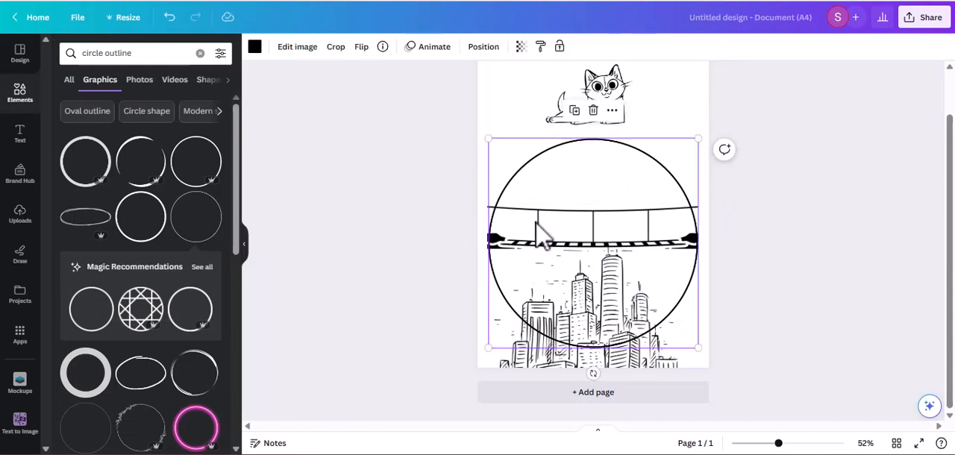
pyautogui.click(841, 350)
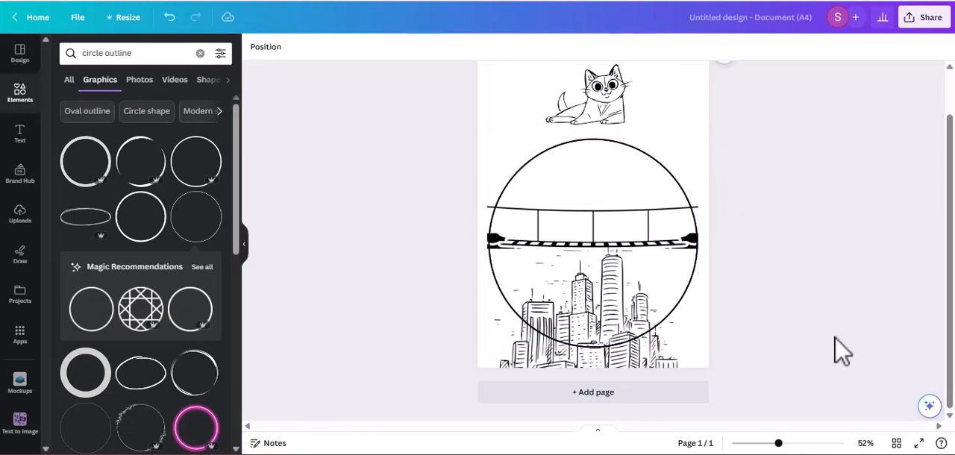
pyautogui.click(492, 219)
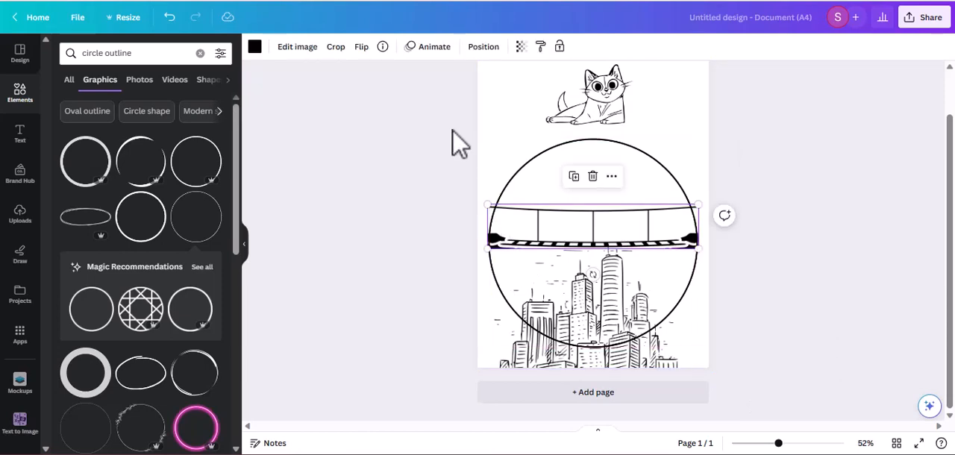
pyautogui.click(335, 47)
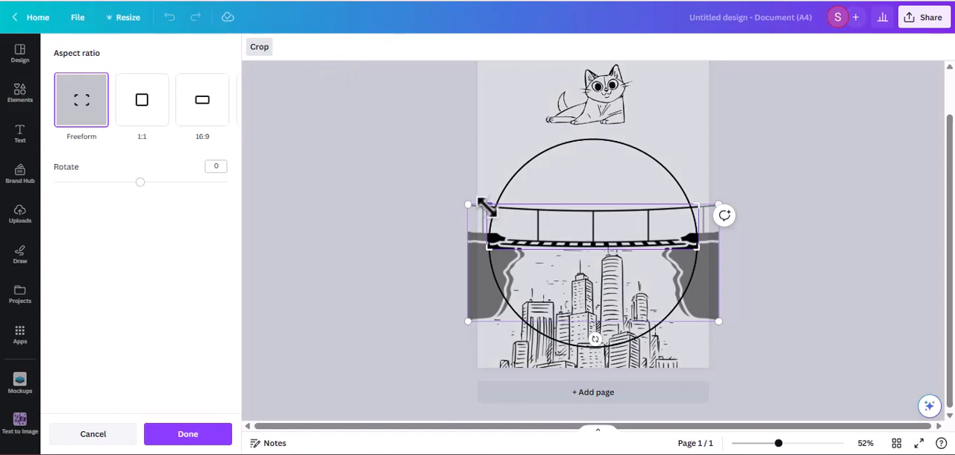
pyautogui.moveTo(488, 209); pyautogui.dragTo(491, 205)
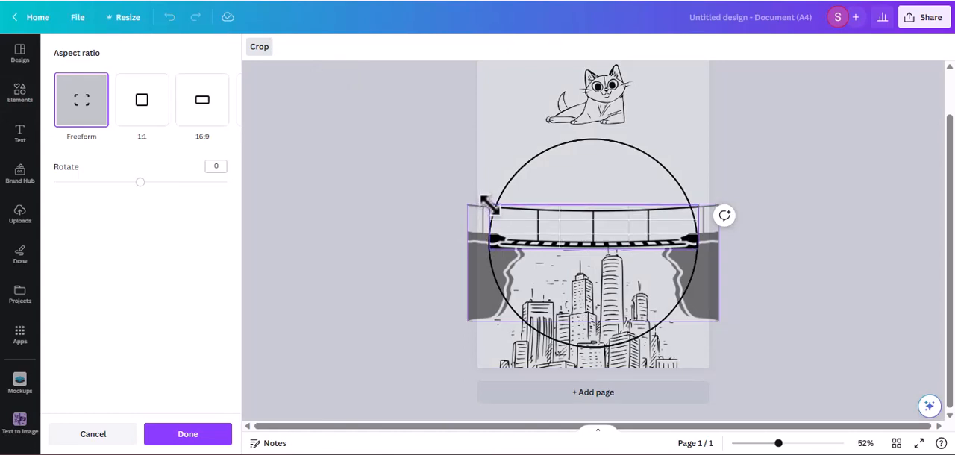
pyautogui.click(858, 257)
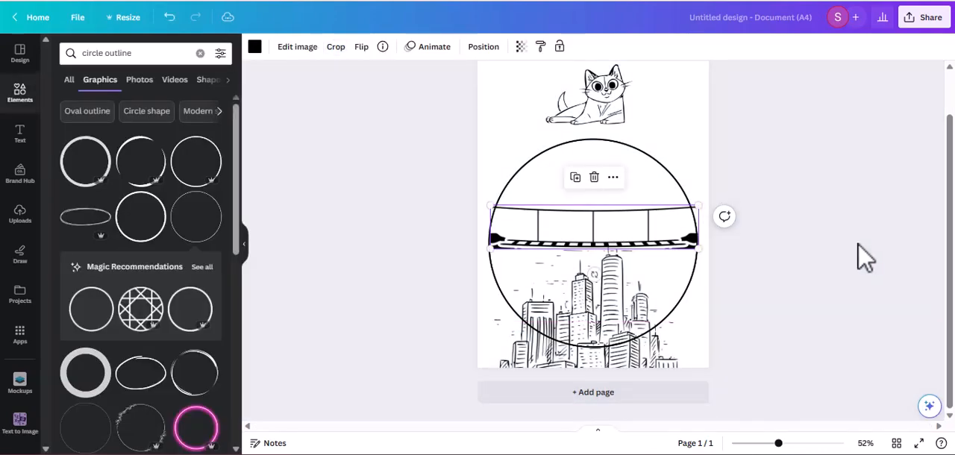
# Step: Crop the lower part of the city image level with the bottom of the circle
pyautogui.click(565, 368)
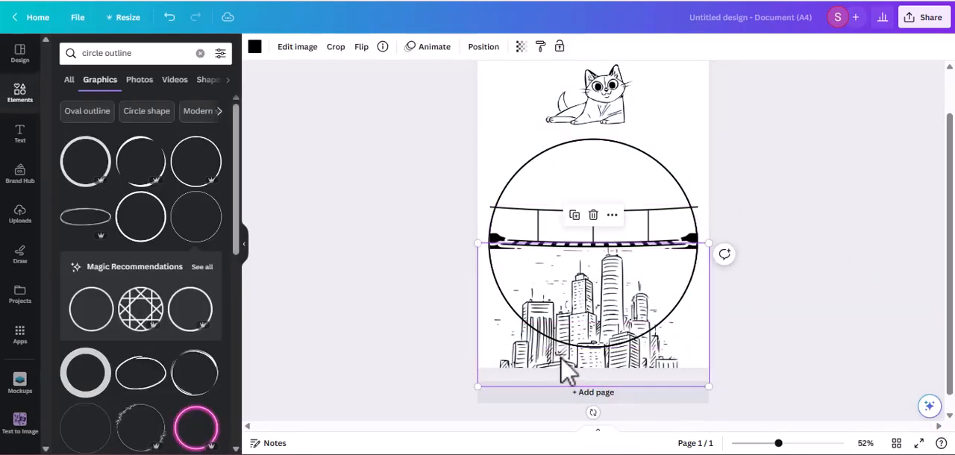
pyautogui.click(337, 46)
pyautogui.moveTo(477, 386); pyautogui.dragTo(478, 349)
pyautogui.press('Return')
pyautogui.click(398, 340)
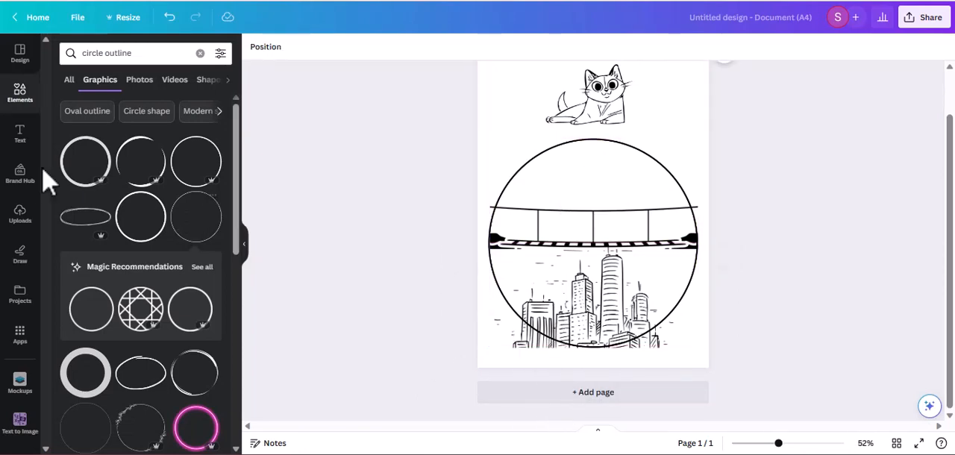
# Step: Browse all the shapes in the elements and add the Banner 3 shape with the notched lower edge to the page
pyautogui.click(15, 105)
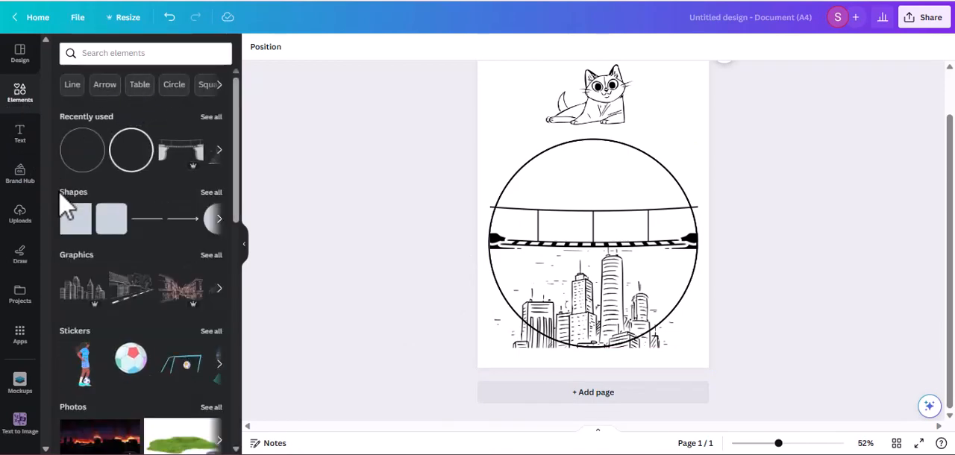
pyautogui.click(208, 194)
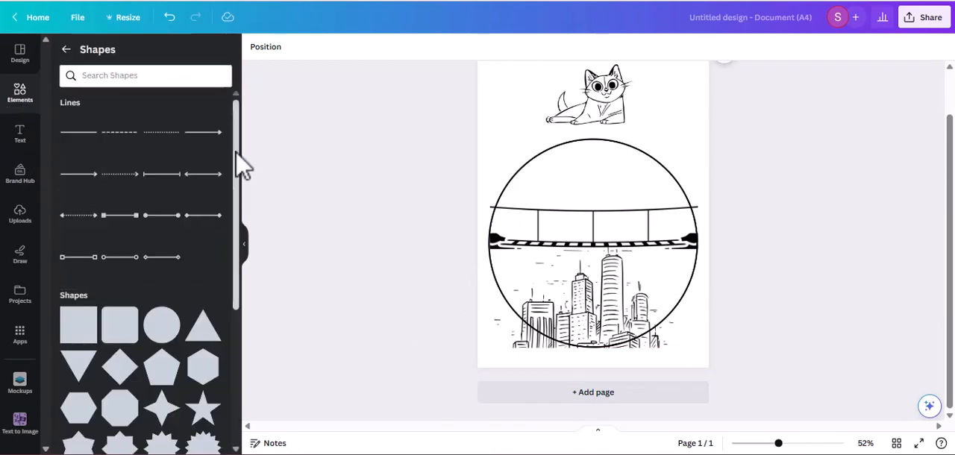
pyautogui.moveTo(237, 162); pyautogui.dragTo(257, 344)
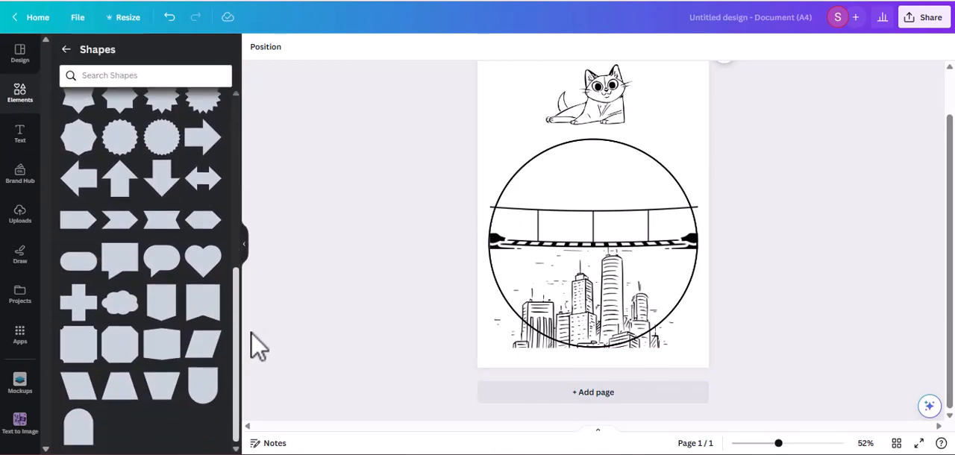
pyautogui.click(213, 293)
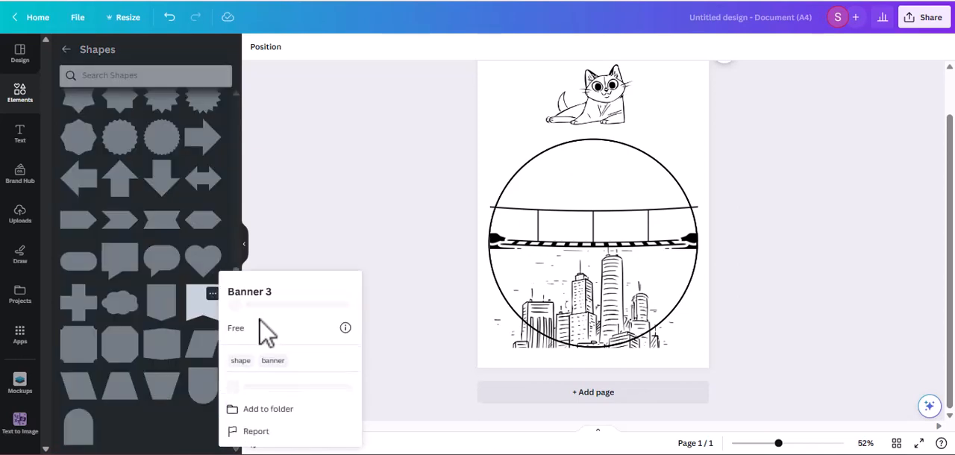
pyautogui.click(188, 326)
pyautogui.click(208, 311)
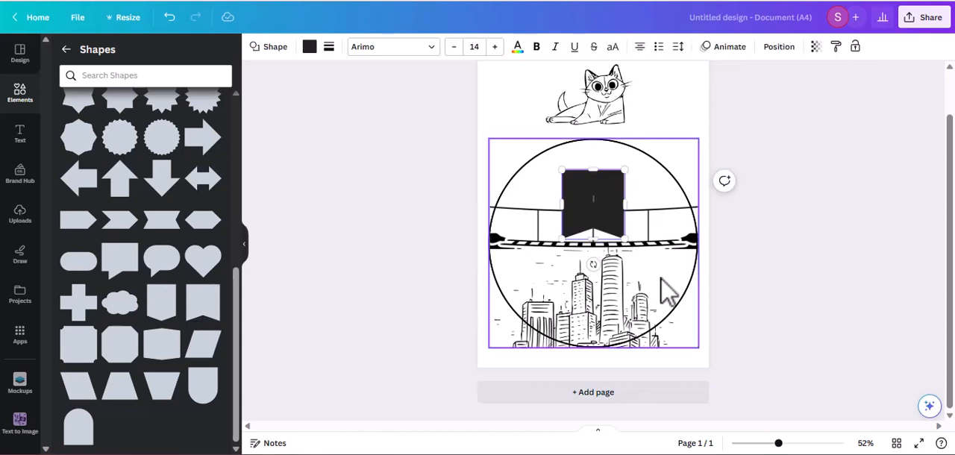
# Step: Set the banner shape's corner rounding to 47 and fill the shape with white
pyautogui.click(329, 48)
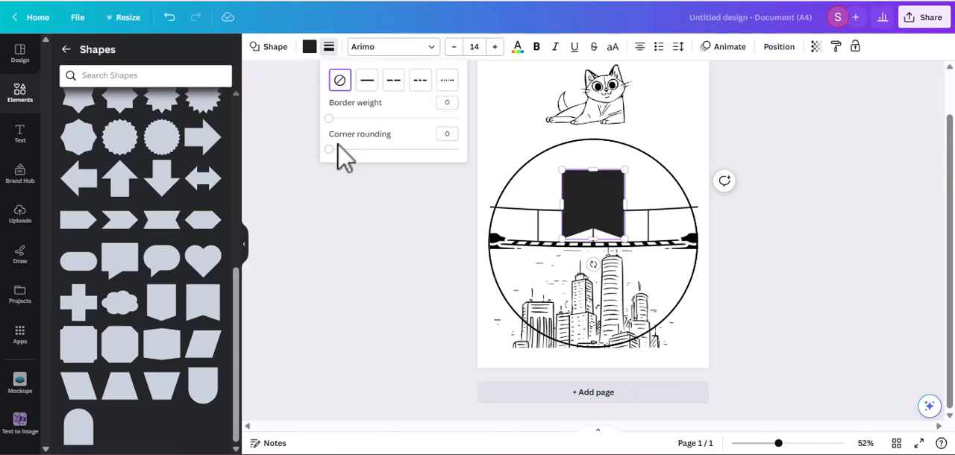
pyautogui.moveTo(329, 149); pyautogui.dragTo(389, 150)
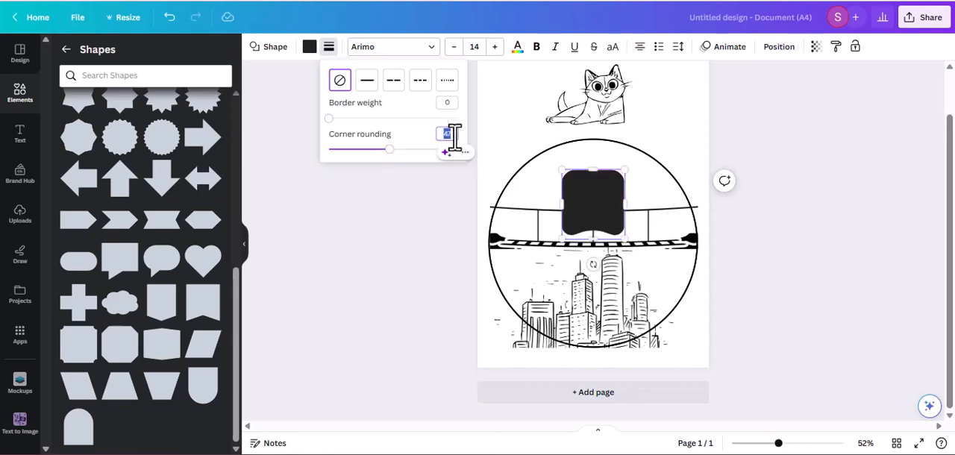
pyautogui.click(398, 142)
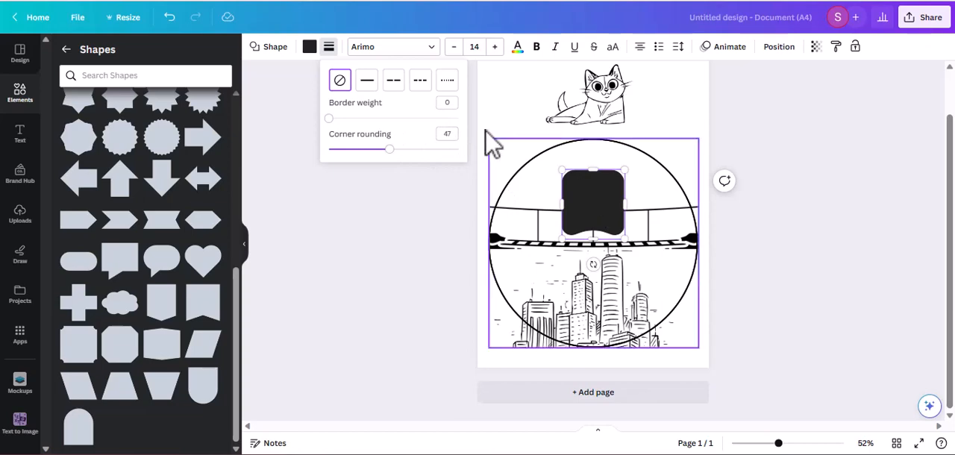
pyautogui.click(309, 48)
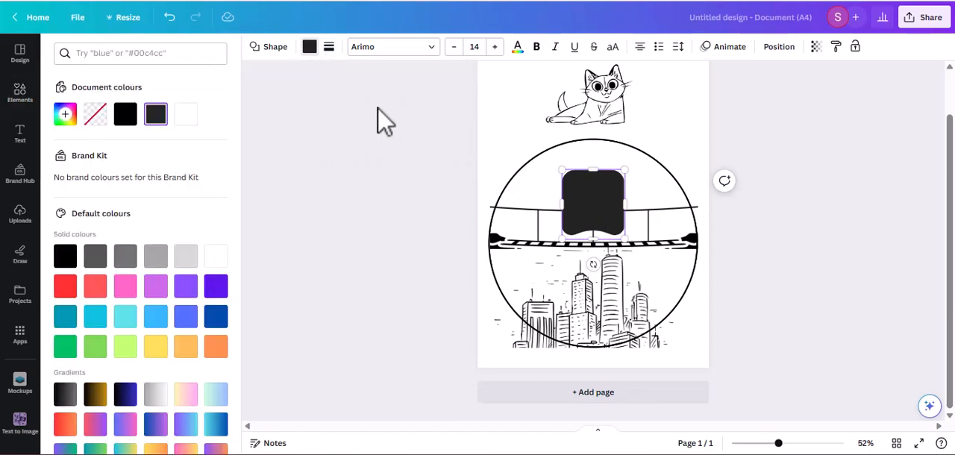
pyautogui.click(327, 49)
pyautogui.click(311, 49)
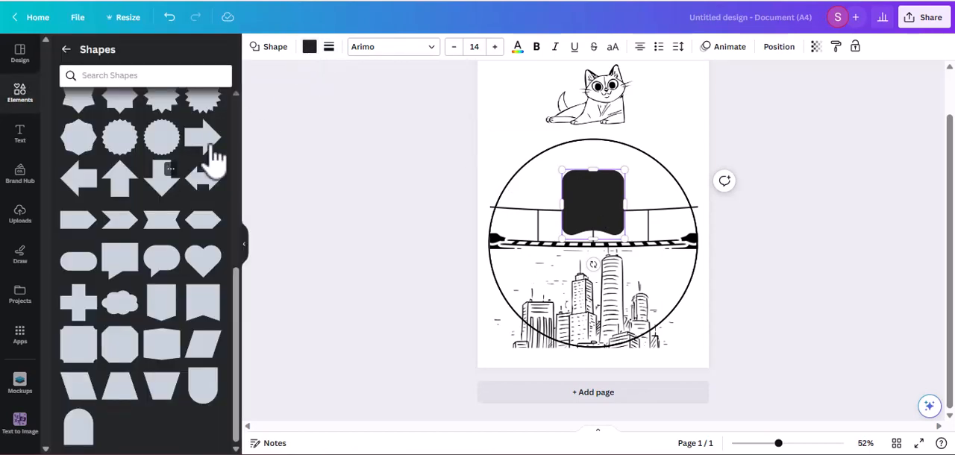
pyautogui.click(309, 49)
pyautogui.click(186, 115)
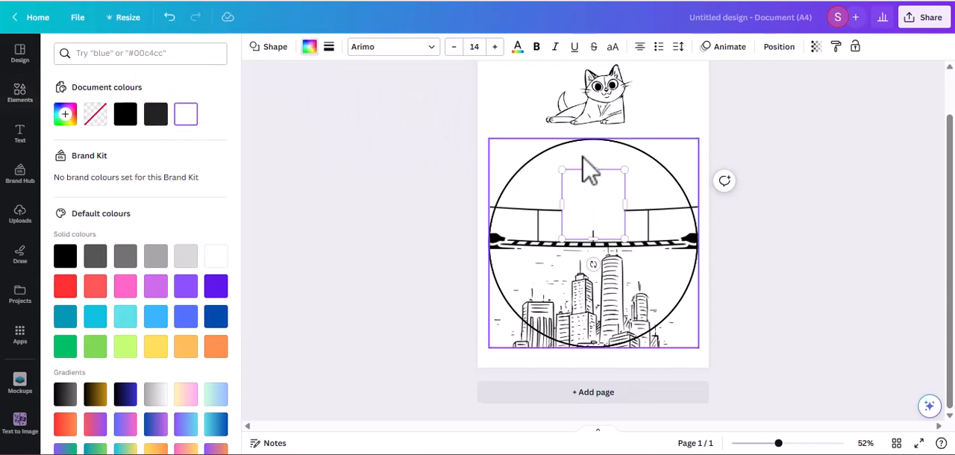
# Step: Rotate the white banner and place its notched edge along the circle's lower-left arc, covering the city outside the outline
pyautogui.moveTo(600, 193); pyautogui.dragTo(525, 318)
pyautogui.moveTo(513, 392); pyautogui.dragTo(555, 273)
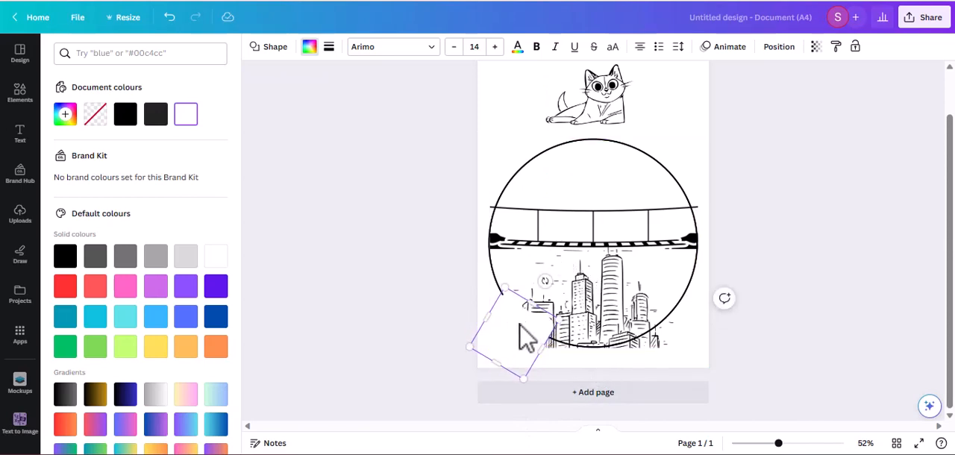
pyautogui.moveTo(516, 324); pyautogui.dragTo(531, 349)
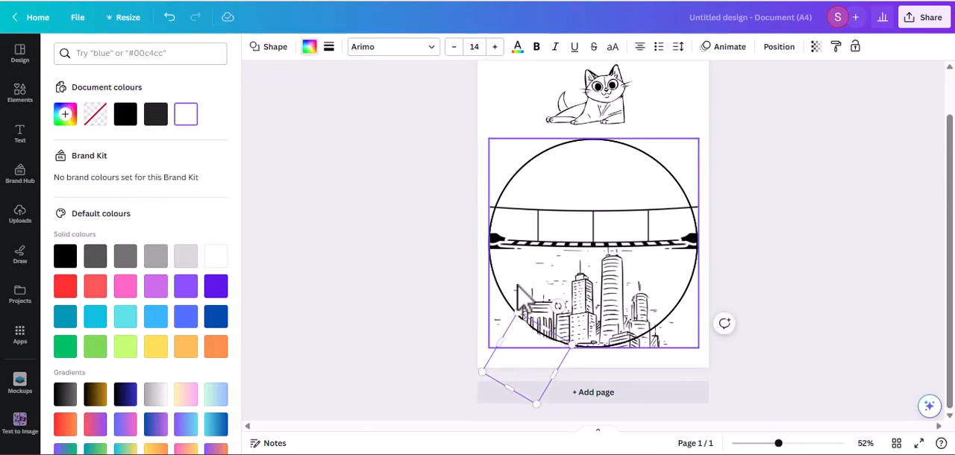
# Step: Set the white banner's corner rounding to 34, widen it, and reposition it over the city's lower-left corner
pyautogui.click(273, 47)
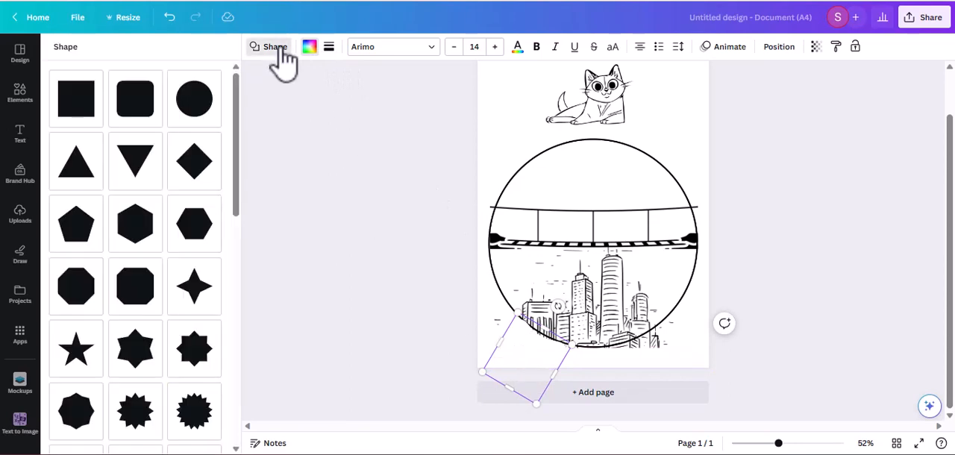
pyautogui.click(330, 49)
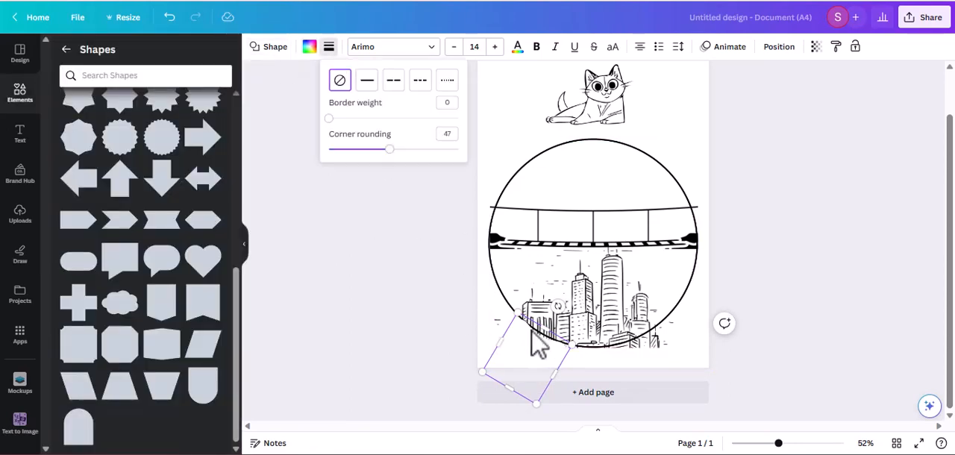
pyautogui.click(389, 150)
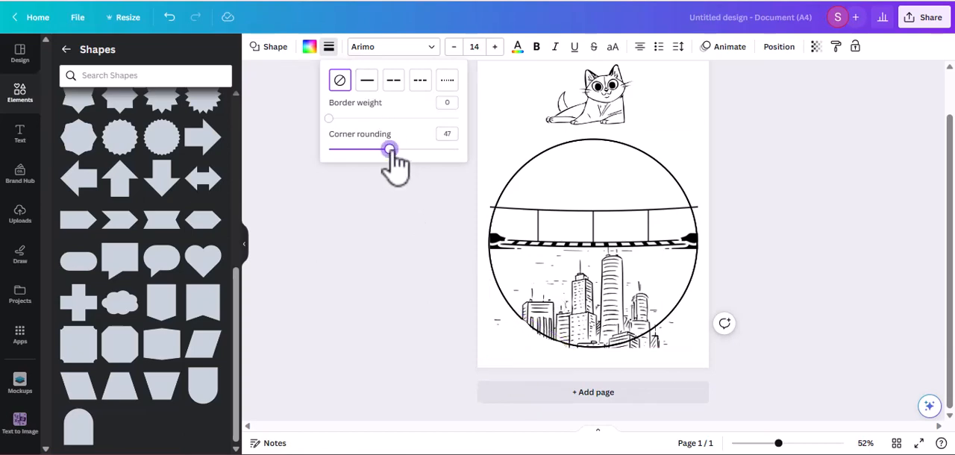
pyautogui.moveTo(389, 149); pyautogui.dragTo(372, 150)
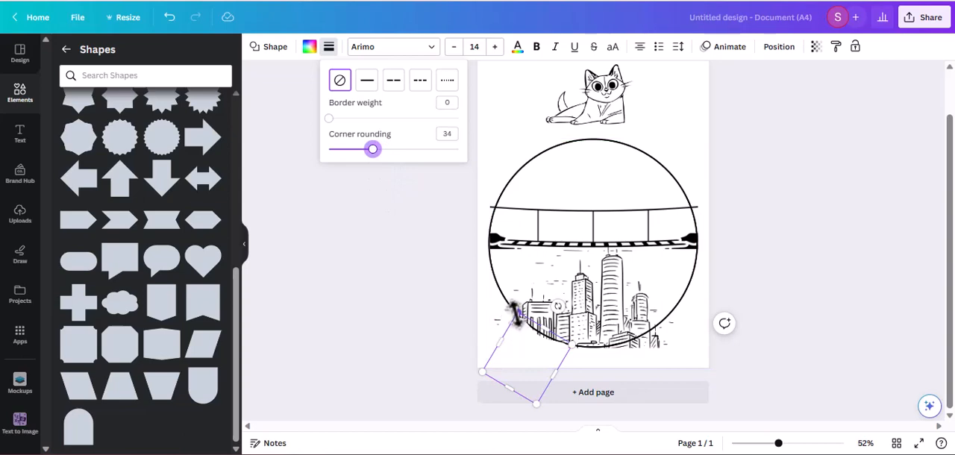
pyautogui.moveTo(499, 335); pyautogui.dragTo(486, 326)
pyautogui.moveTo(526, 362)
pyautogui.mouseDown()
pyautogui.moveTo(525, 347)
pyautogui.moveTo(550, 362)
pyautogui.moveTo(525, 346)
pyautogui.mouseUp()
# Step: Reorder the white banner's layer to sit directly above the city, beneath the bridge and the circle outline
pyautogui.rightClick(531, 357)
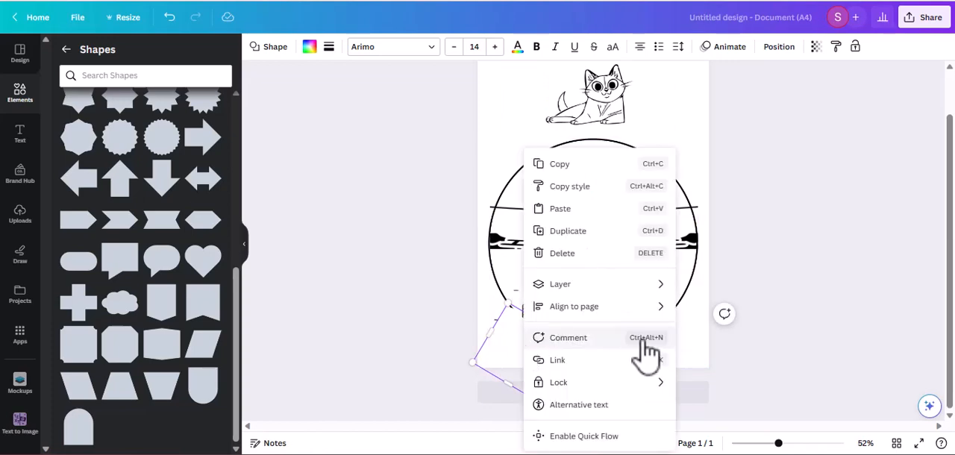
pyautogui.moveTo(608, 287)
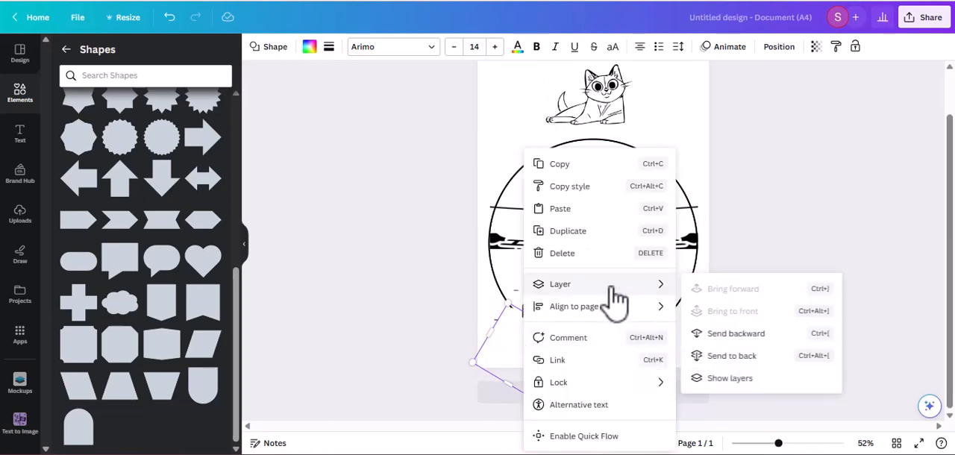
pyautogui.click(716, 379)
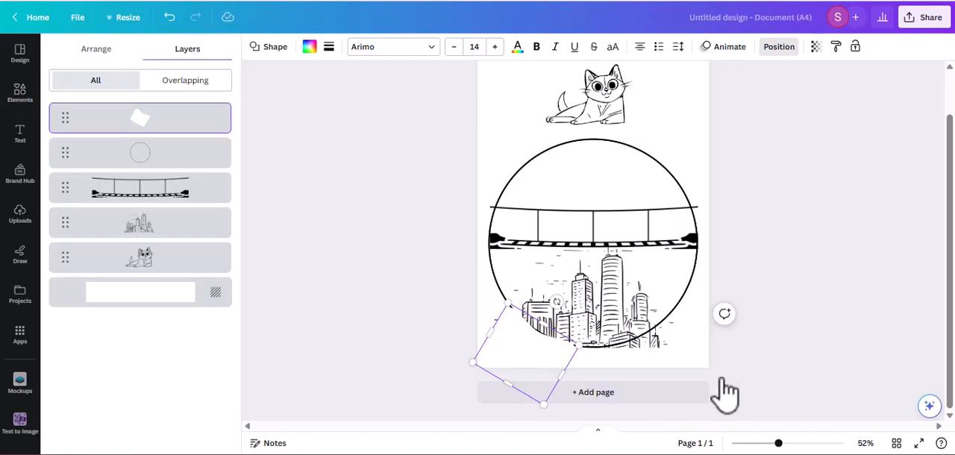
pyautogui.moveTo(149, 133); pyautogui.dragTo(142, 198)
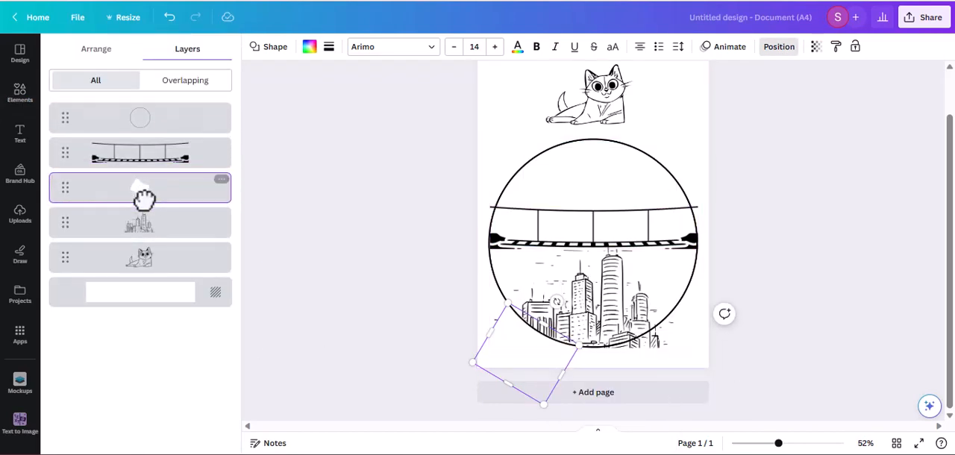
pyautogui.click(298, 252)
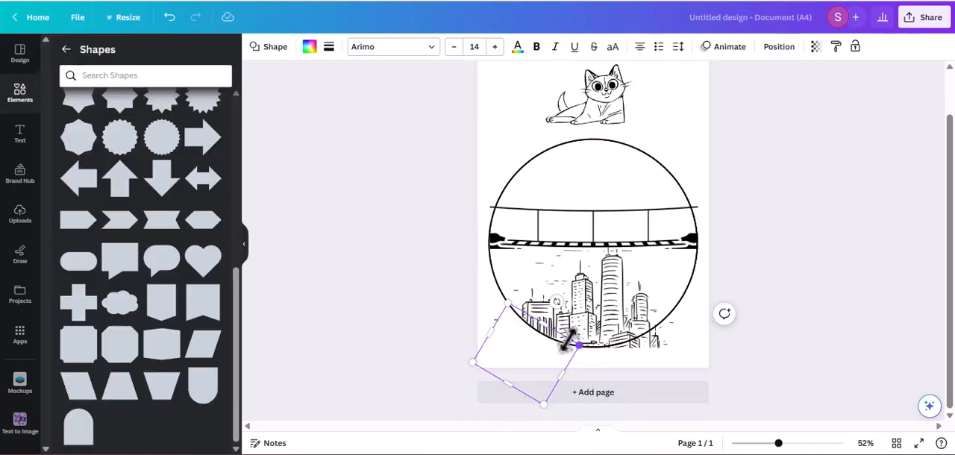
# Step: Duplicate the white banner and place the copy along the circle's lower-right arc, rotated to mirror the original
pyautogui.rightClick(486, 367)
pyautogui.click(472, 381)
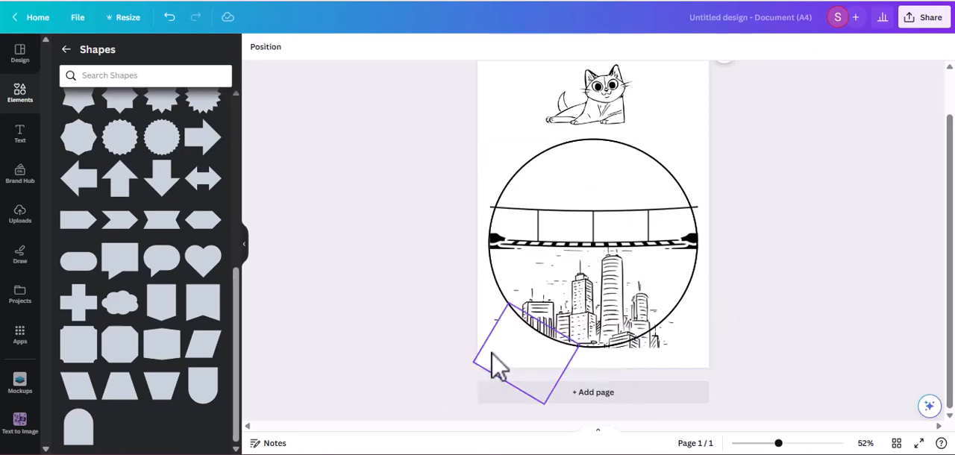
pyautogui.click(493, 366)
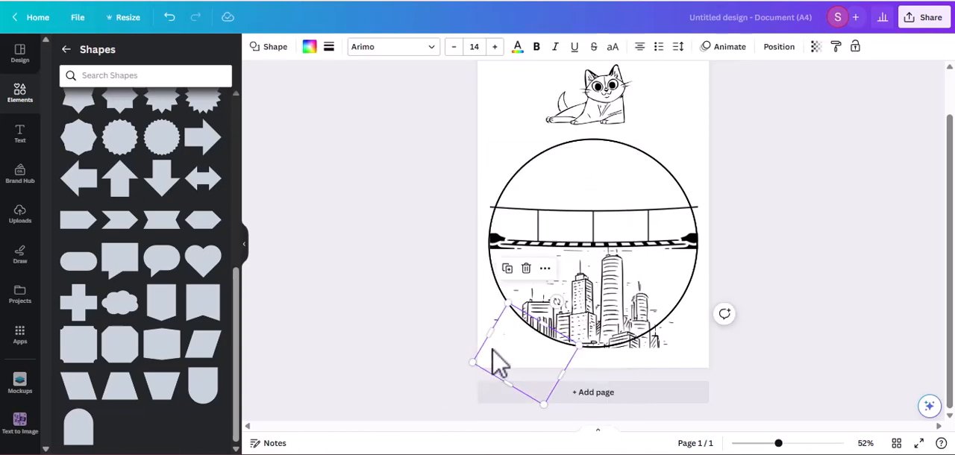
pyautogui.click(507, 268)
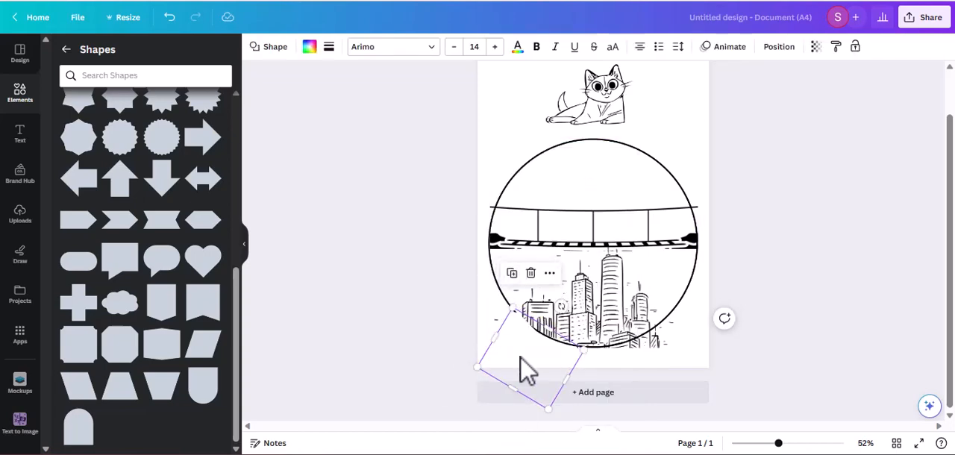
pyautogui.moveTo(526, 369); pyautogui.dragTo(652, 351)
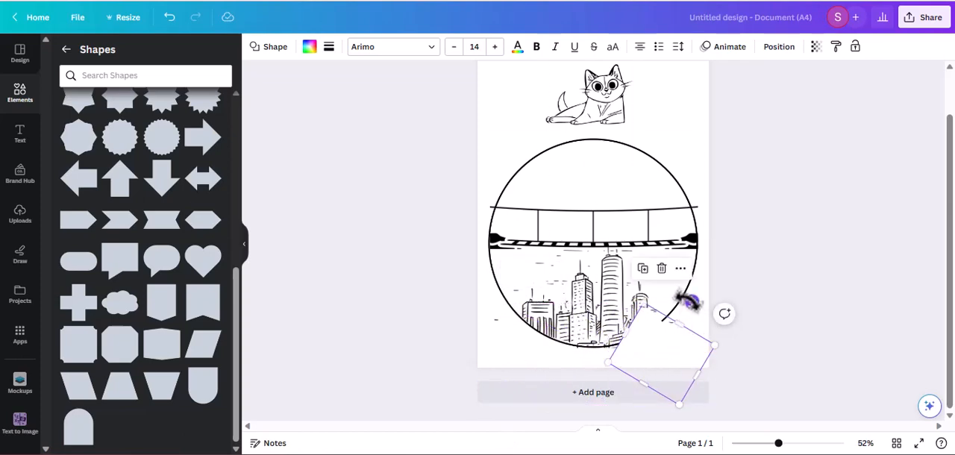
pyautogui.moveTo(688, 301); pyautogui.dragTo(636, 309)
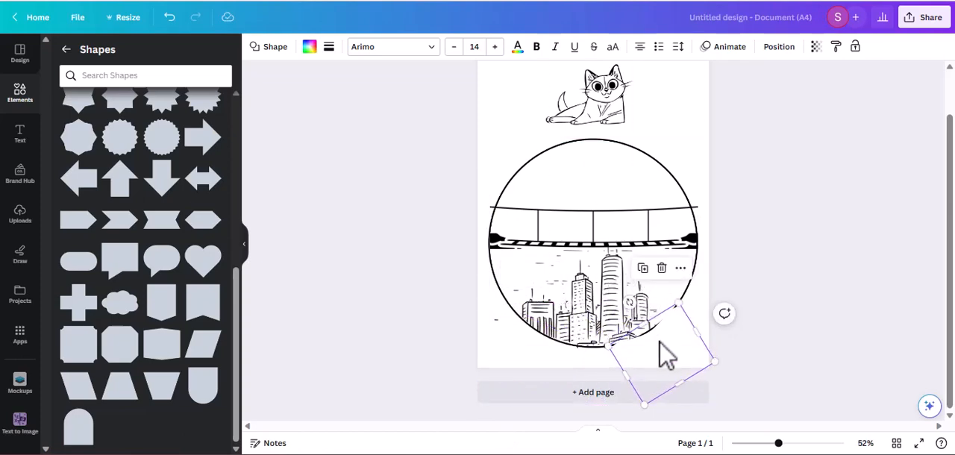
pyautogui.moveTo(670, 360); pyautogui.dragTo(658, 349)
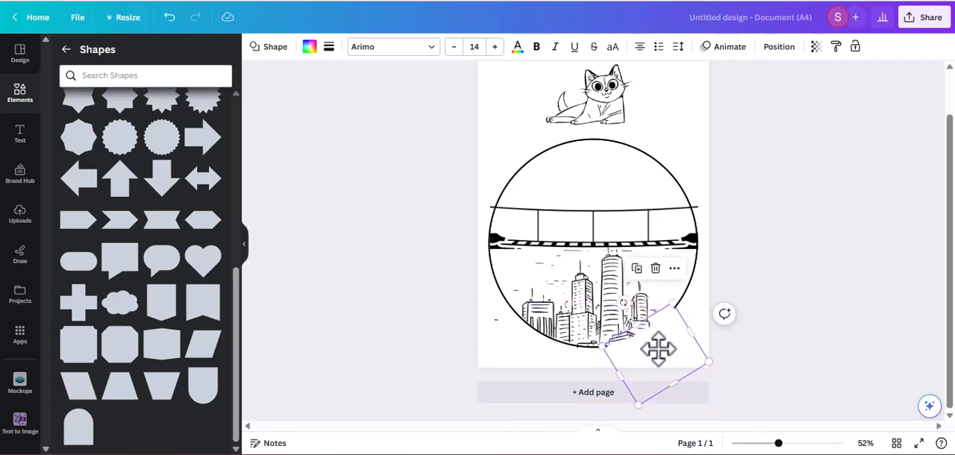
# Step: Reorder the lower-right banner copy's layer to sit beneath the circle outline and above the bridge
pyautogui.click(674, 268)
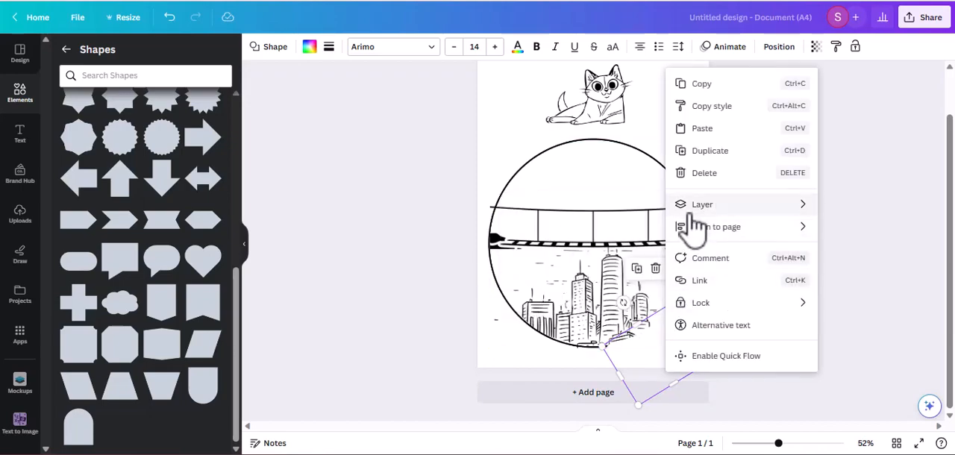
pyautogui.moveTo(672, 209)
pyautogui.click(565, 300)
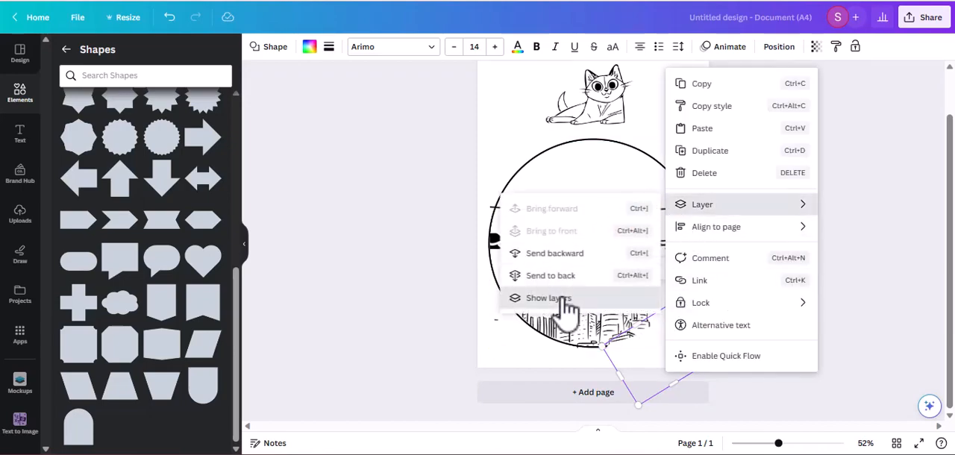
pyautogui.moveTo(154, 122); pyautogui.dragTo(145, 184)
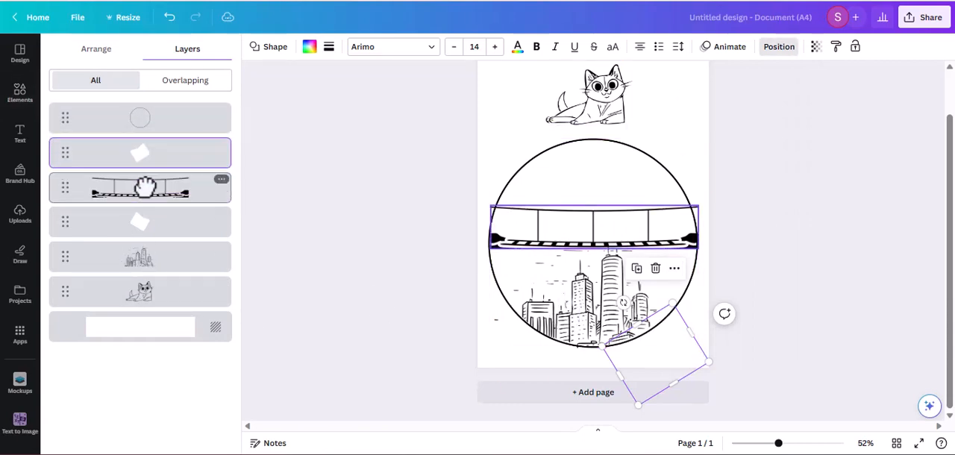
pyautogui.click(324, 310)
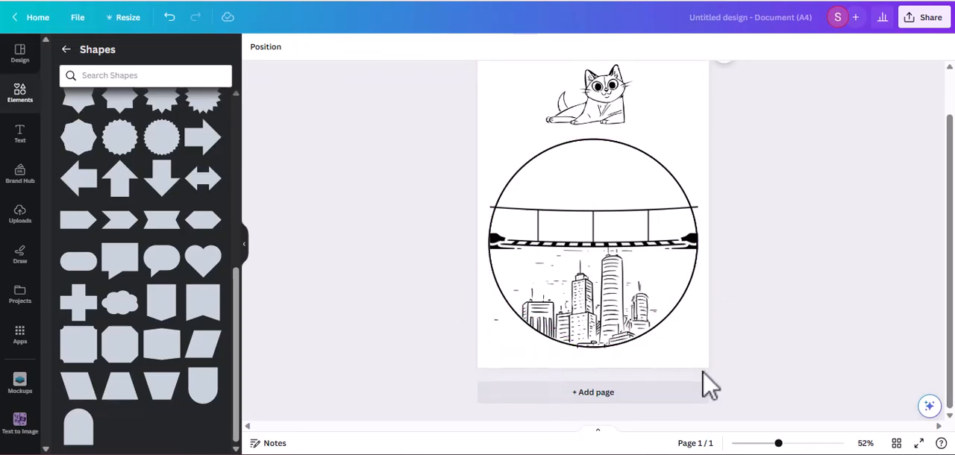
pyautogui.click(600, 335)
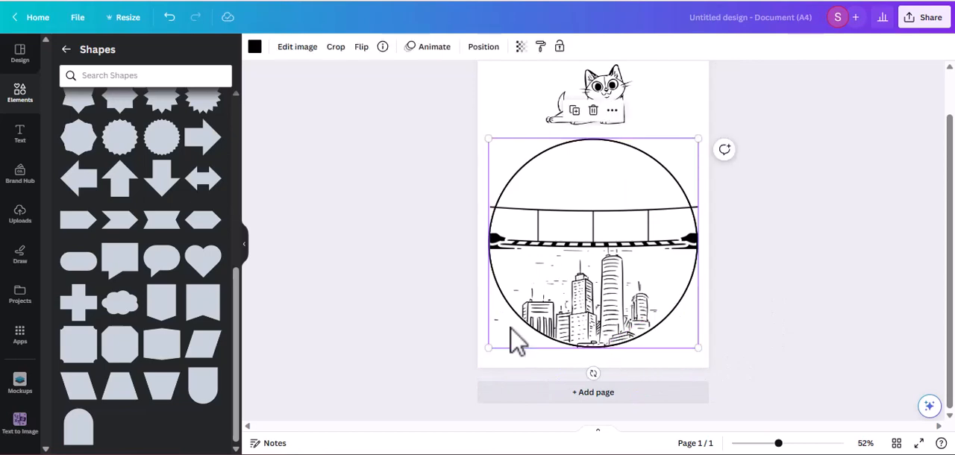
pyautogui.click(392, 322)
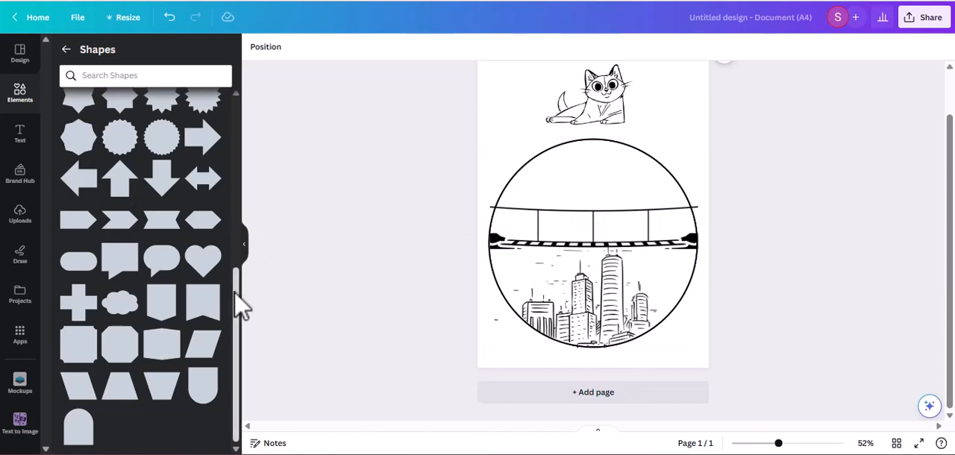
# Step: Add a solid circle shape from the basic shapes to the page and fill it with white
pyautogui.moveTo(237, 311); pyautogui.dragTo(222, 127)
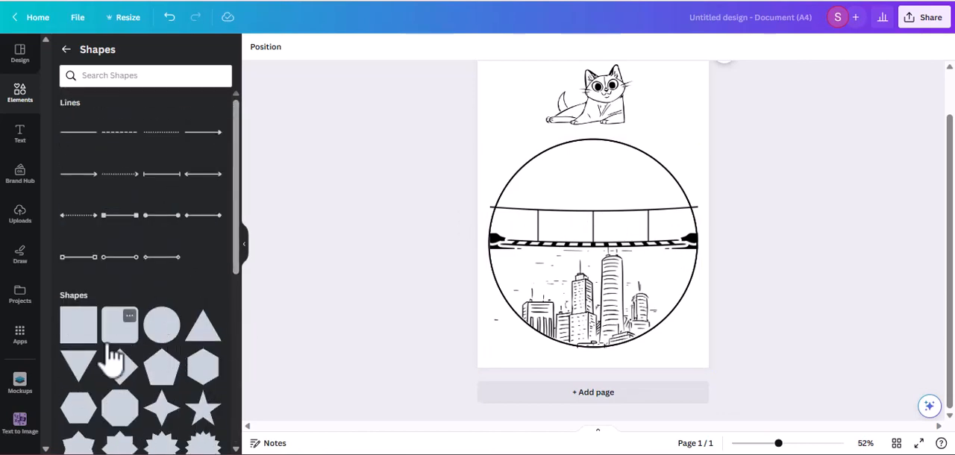
pyautogui.click(162, 326)
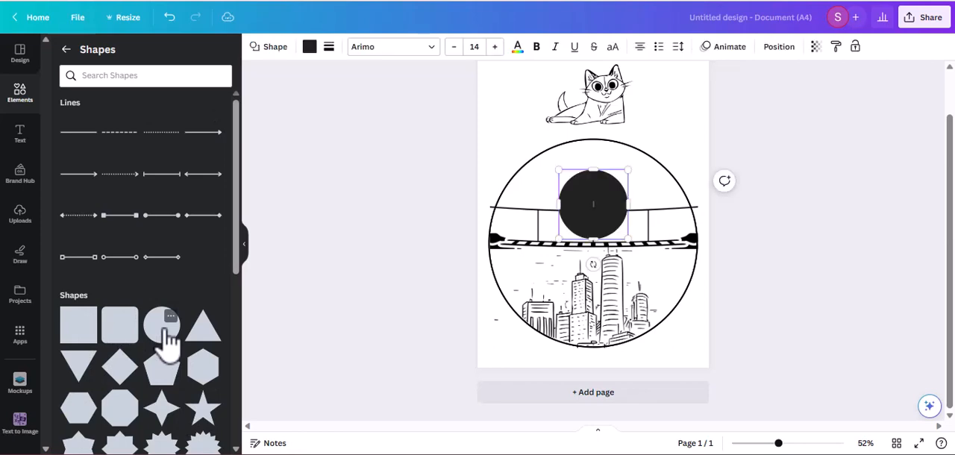
pyautogui.click(309, 47)
pyautogui.click(185, 114)
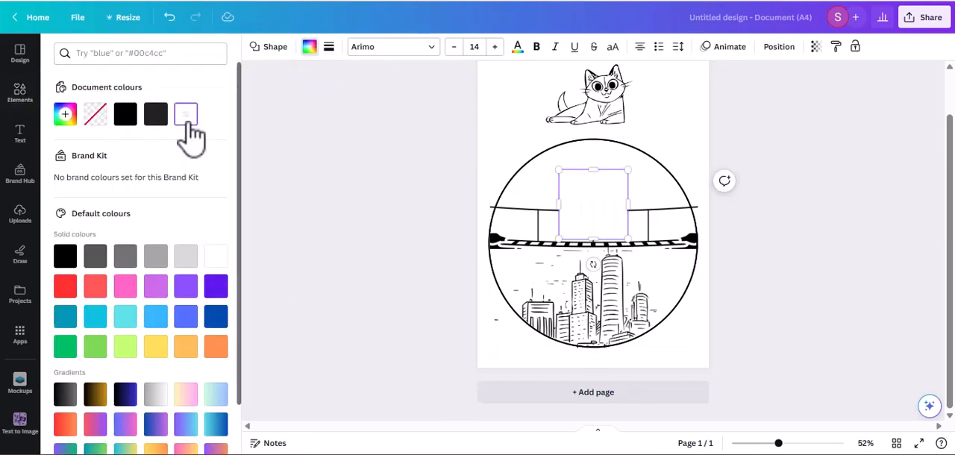
# Step: Shrink the white circle shape and place it over the bridge cable's left end, covering the part outside the circle outline
pyautogui.moveTo(568, 177); pyautogui.dragTo(606, 217)
pyautogui.moveTo(622, 264); pyautogui.dragTo(492, 237)
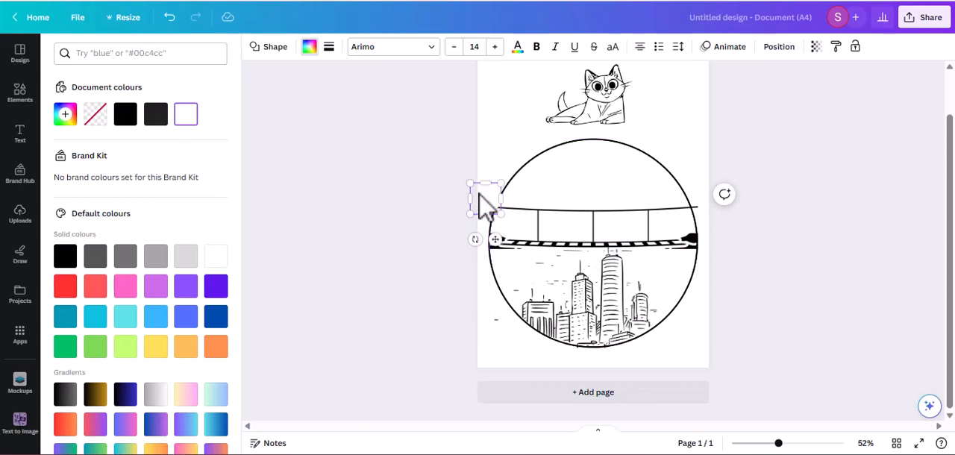
pyautogui.moveTo(479, 192); pyautogui.dragTo(473, 196)
pyautogui.scroll(5, 608, 254)
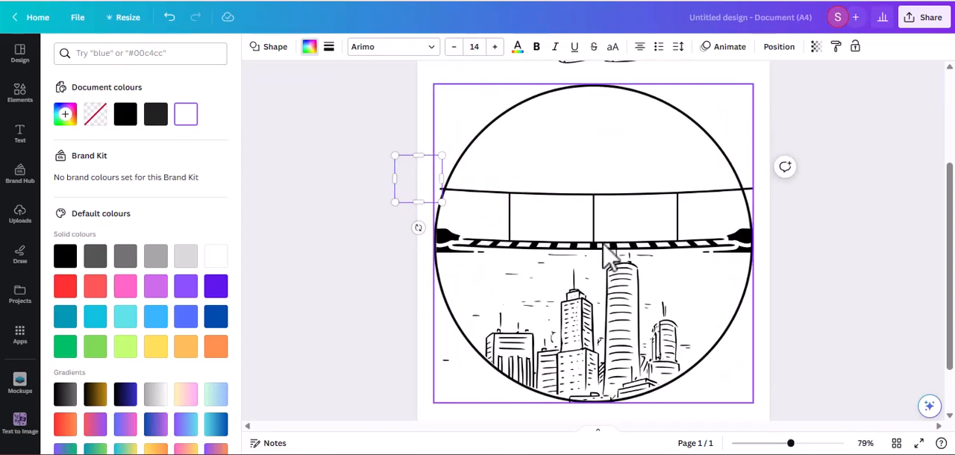
pyautogui.scroll(-4, 486, 217)
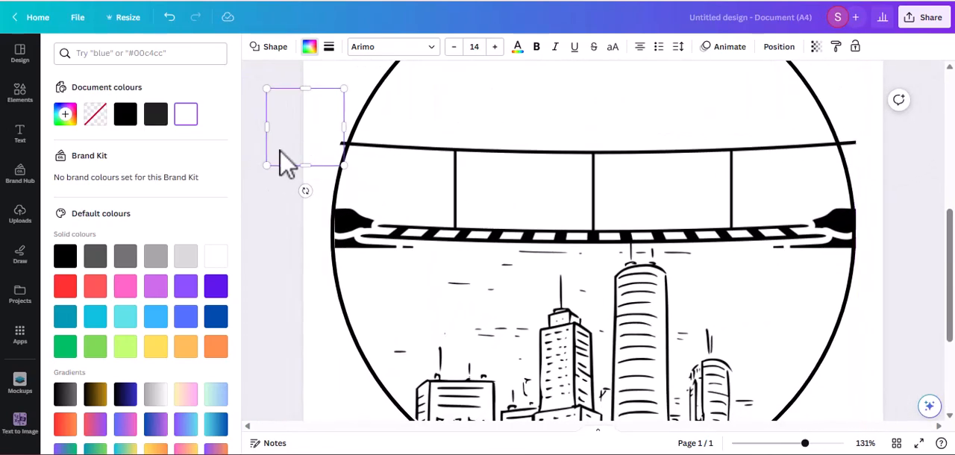
pyautogui.moveTo(319, 157)
pyautogui.mouseDown()
pyautogui.moveTo(320, 132)
pyautogui.moveTo(319, 144)
pyautogui.mouseUp()
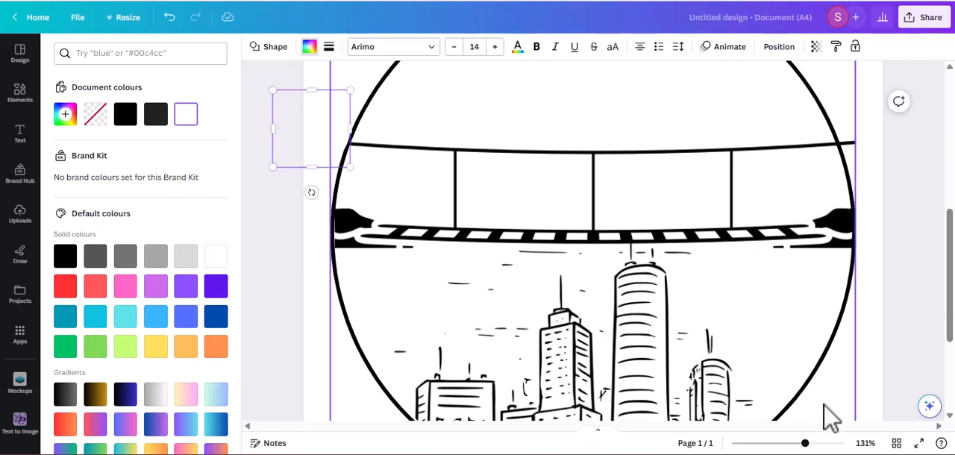
pyautogui.click(263, 245)
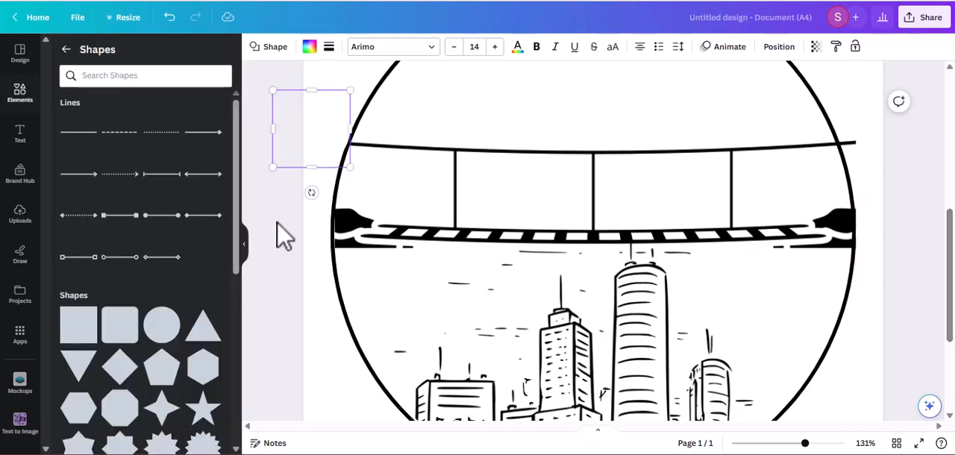
pyautogui.click(296, 216)
# Step: Duplicate the small white circle and place the copy over the bridge cable's right end outside the circle outline
pyautogui.click(314, 125)
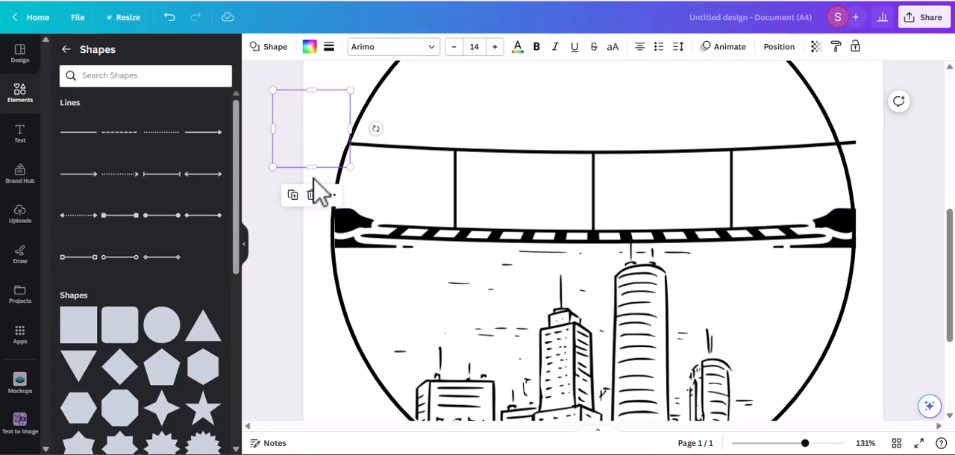
pyautogui.click(293, 196)
pyautogui.moveTo(328, 134); pyautogui.dragTo(878, 117)
pyautogui.click(927, 262)
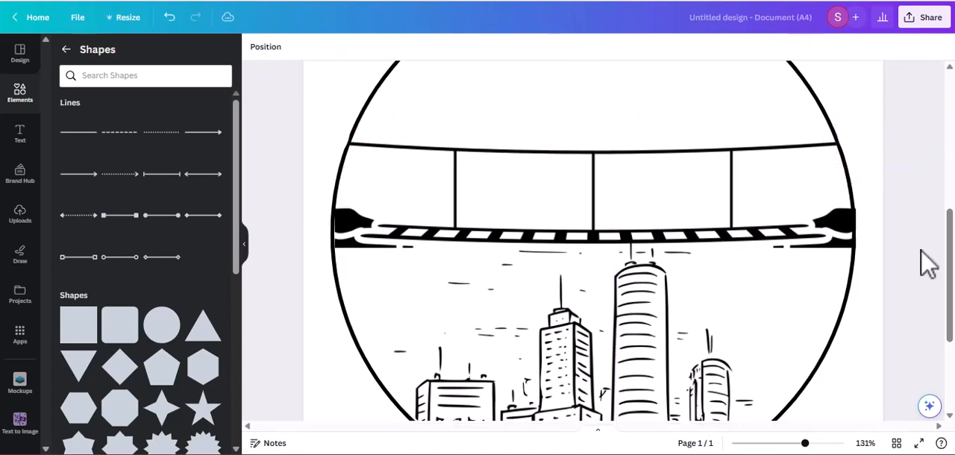
# Step: Place another small white circle over the stray city mark outside the circle's lower-left edge
pyautogui.scroll(-3, 927, 262)
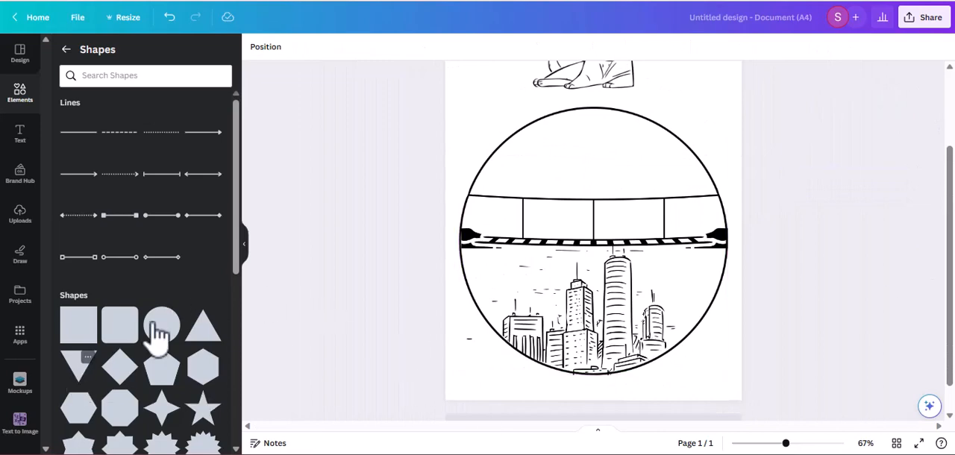
pyautogui.moveTo(157, 332); pyautogui.dragTo(470, 351)
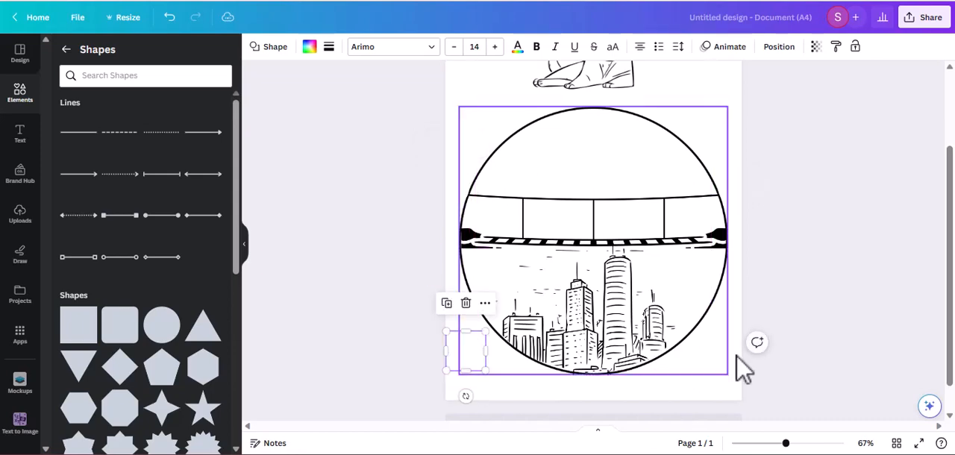
pyautogui.click(796, 352)
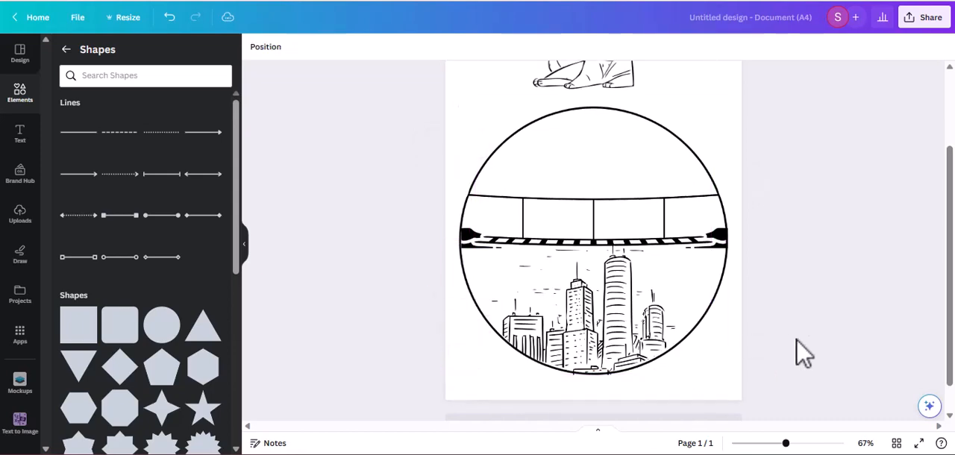
# Step: Duplicate the lower-left white banner and place the copy nearly level beneath the circle's bottom edge
pyautogui.rightClick(573, 345)
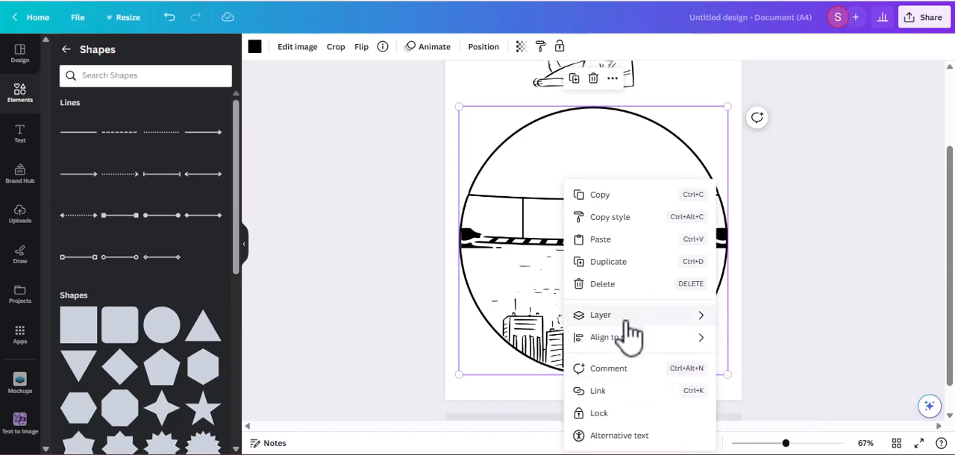
pyautogui.click(422, 360)
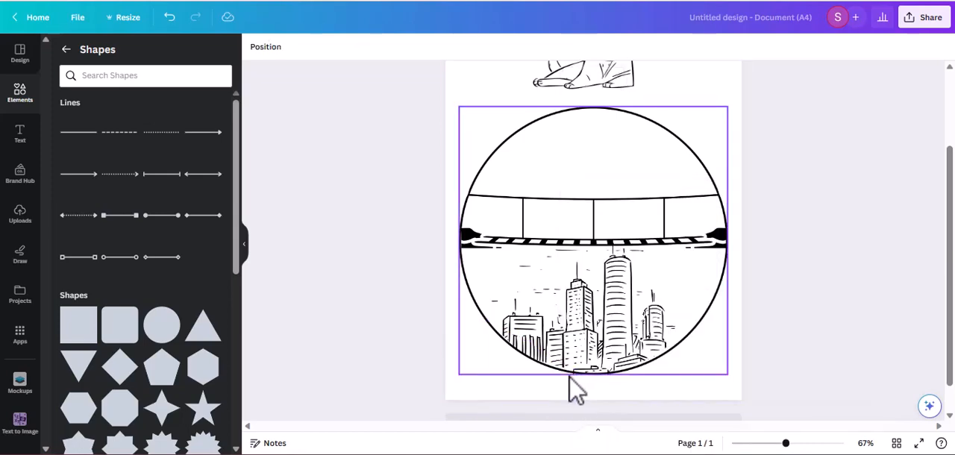
pyautogui.click(508, 400)
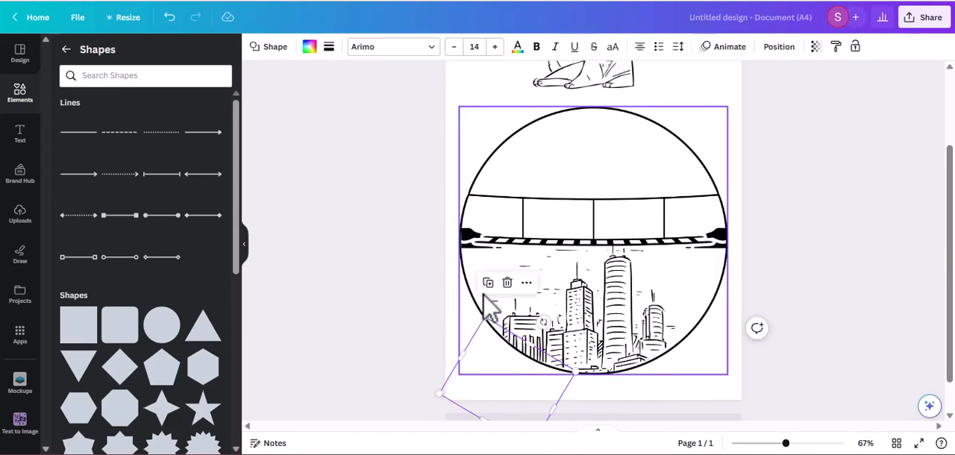
pyautogui.moveTo(516, 394); pyautogui.dragTo(575, 403)
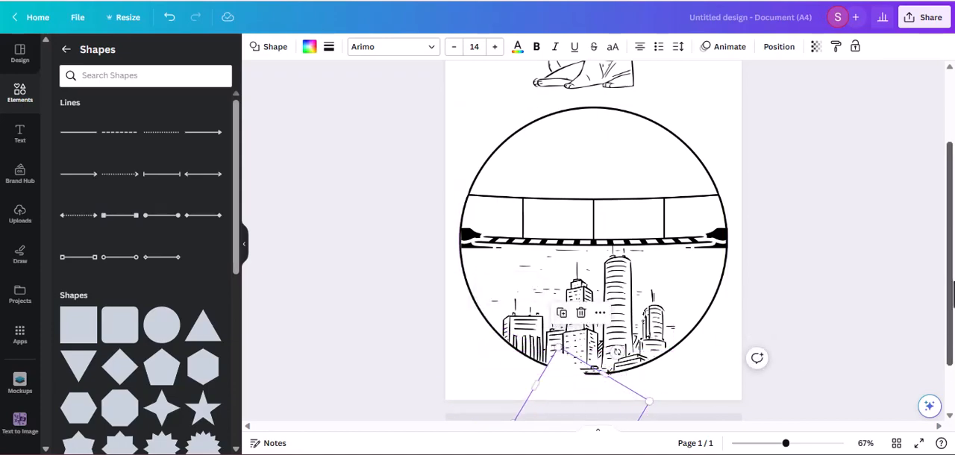
pyautogui.moveTo(950, 312); pyautogui.dragTo(950, 360)
pyautogui.moveTo(515, 304); pyautogui.dragTo(496, 362)
pyautogui.scroll(1, 599, 356)
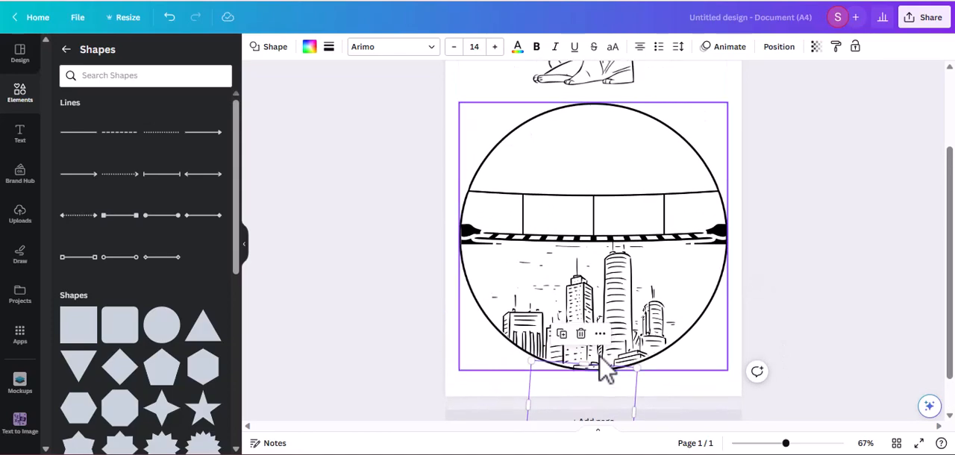
# Step: Shrink the copied white banner and fit it against the circle's bottom edge, covering the city parts that stick out below the outline
pyautogui.scroll(-1, 599, 356)
pyautogui.moveTo(588, 349); pyautogui.dragTo(587, 350)
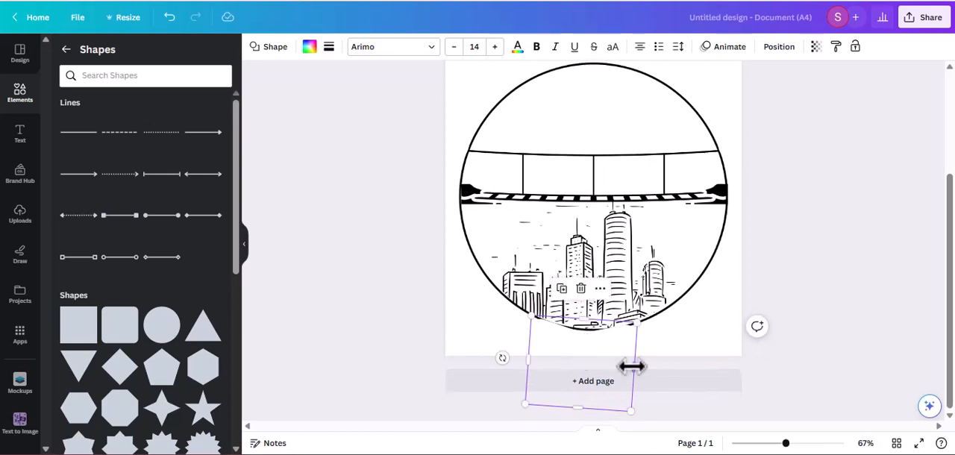
pyautogui.moveTo(635, 322); pyautogui.dragTo(604, 341)
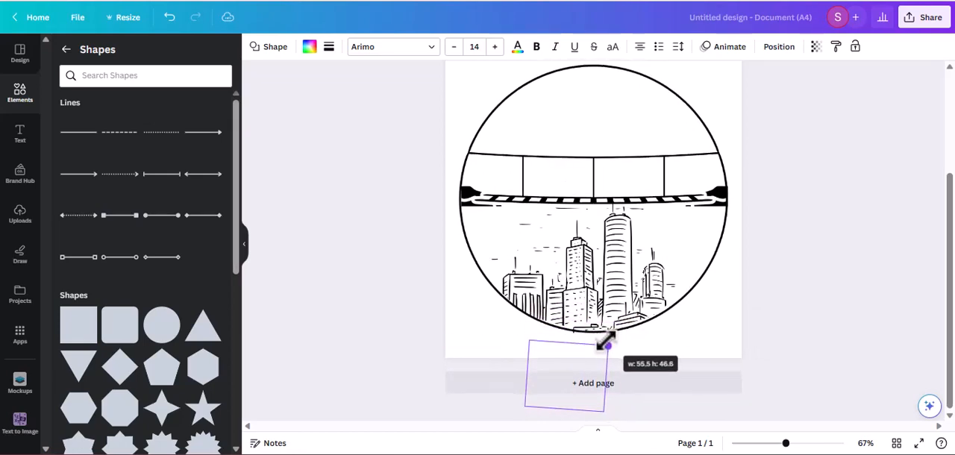
pyautogui.moveTo(567, 376)
pyautogui.mouseDown()
pyautogui.moveTo(580, 350)
pyautogui.moveTo(573, 342)
pyautogui.mouseUp()
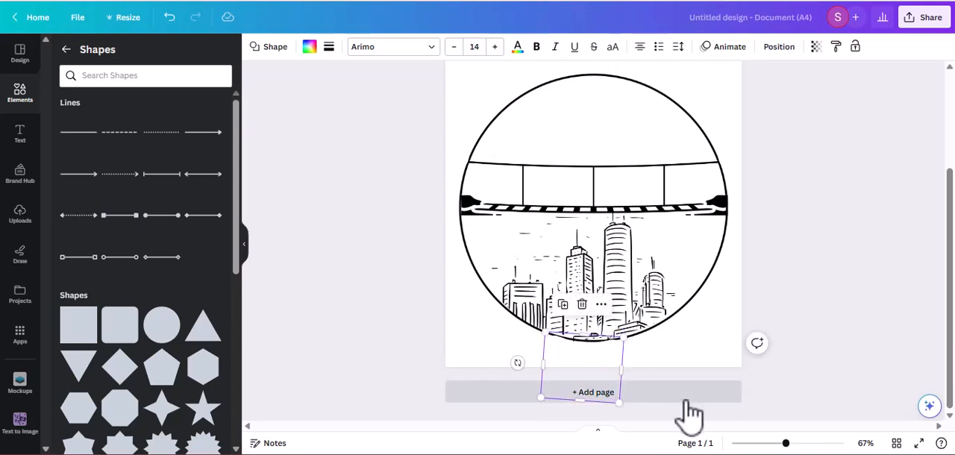
pyautogui.scroll(1, 687, 413)
pyautogui.scroll(-1, 575, 389)
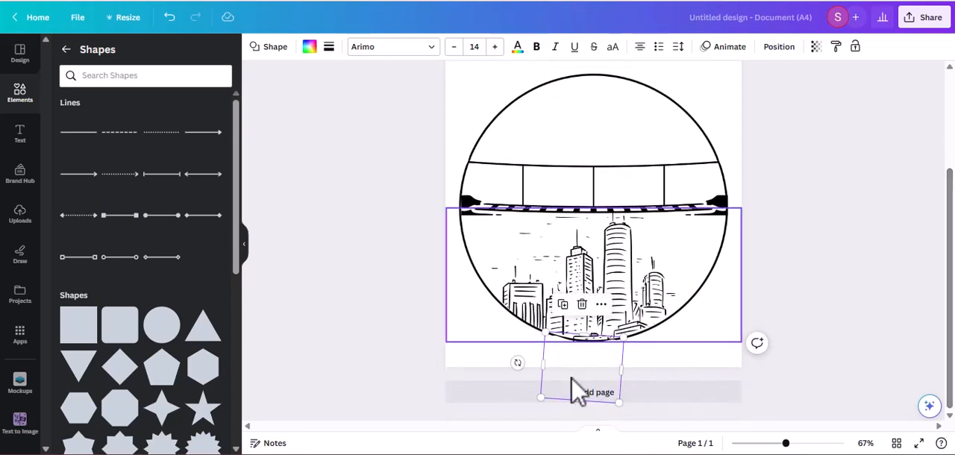
pyautogui.moveTo(583, 359); pyautogui.dragTo(601, 348)
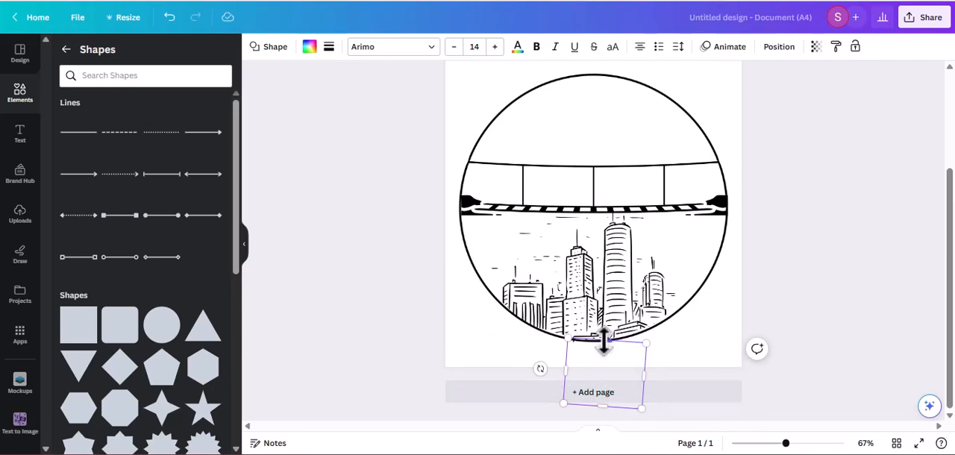
pyautogui.moveTo(604, 343); pyautogui.dragTo(603, 336)
pyautogui.click(842, 387)
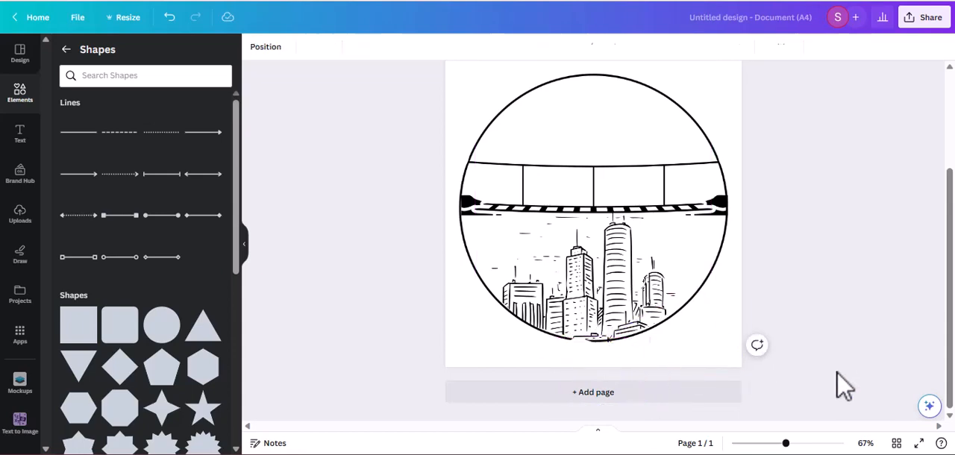
# Step: Move the bottom white banner down the layer order so it sits directly above the city skyline, behind the circle outline
pyautogui.click(601, 380)
pyautogui.rightClick(623, 325)
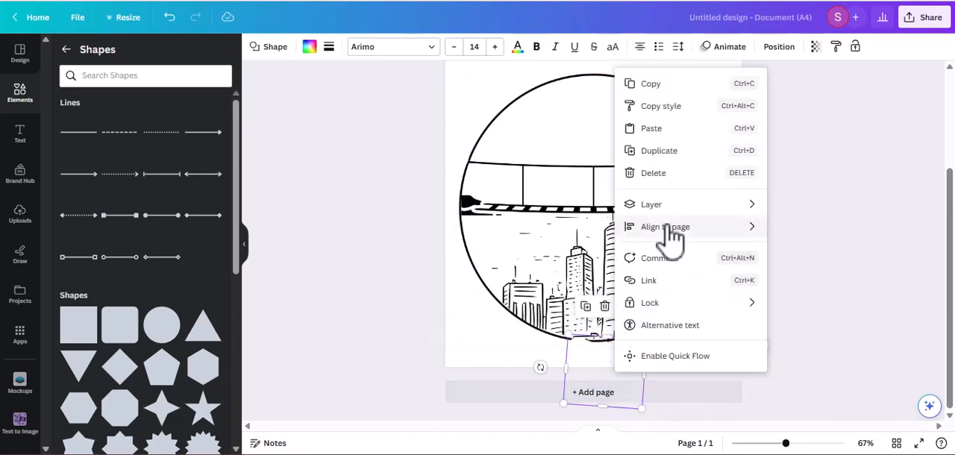
pyautogui.moveTo(671, 209)
pyautogui.click(835, 302)
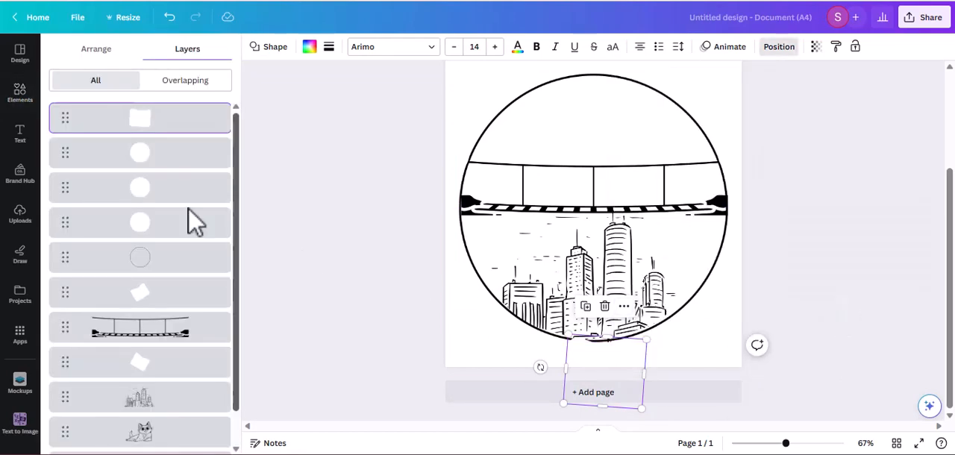
pyautogui.moveTo(149, 123); pyautogui.dragTo(167, 378)
pyautogui.click(305, 356)
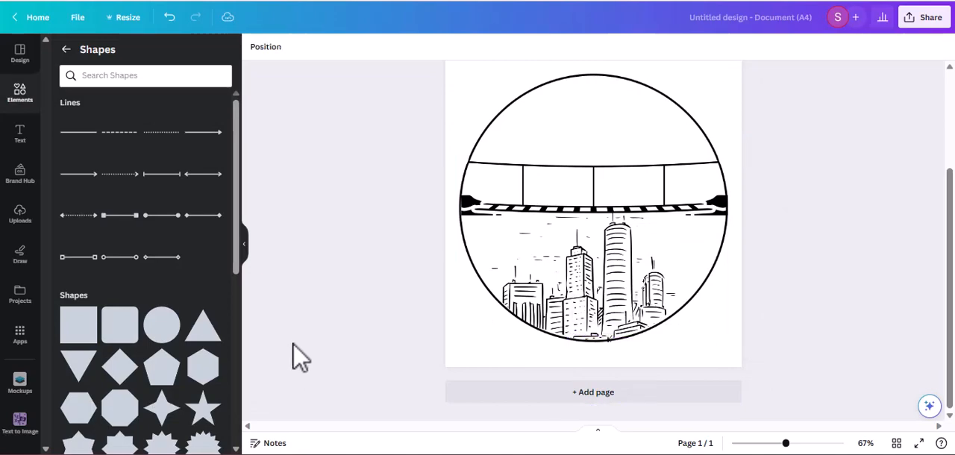
# Step: Select the bridge through the layer list and move it lower in the circle, overlapping the tops of the skyscrapers
pyautogui.scroll(3, 945, 224)
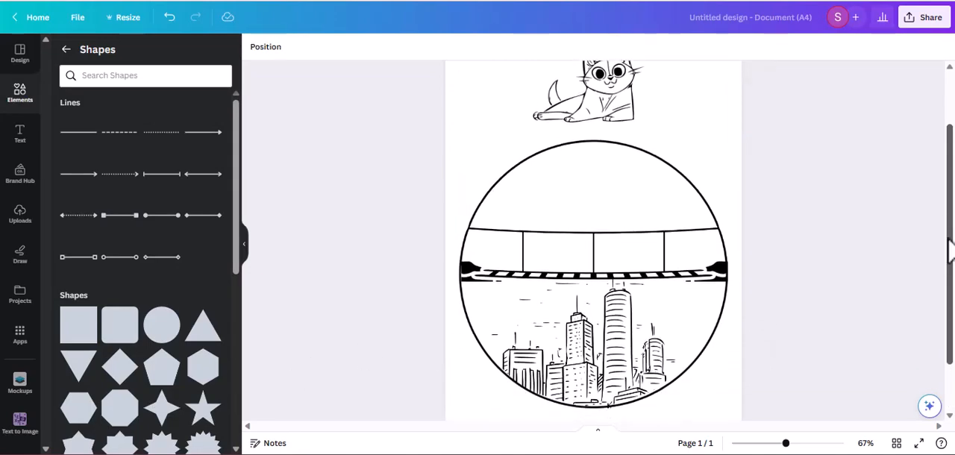
pyautogui.scroll(-3, 873, 276)
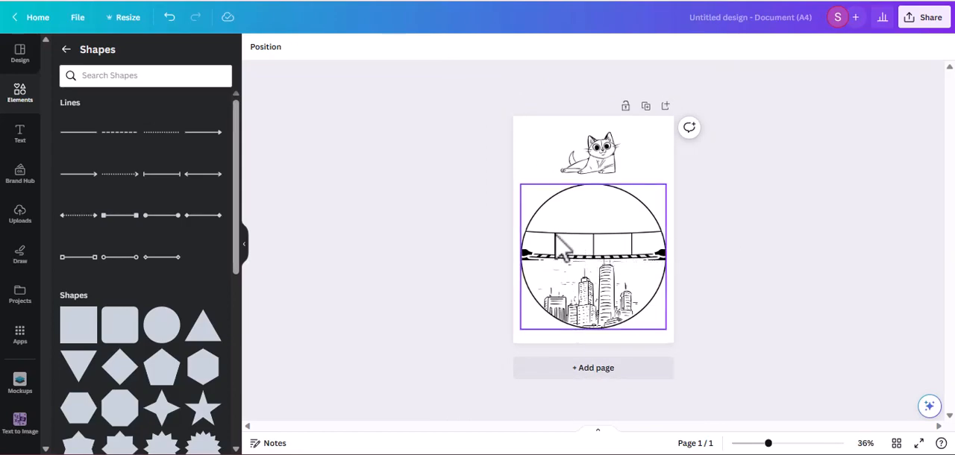
pyautogui.scroll(2, 806, 257)
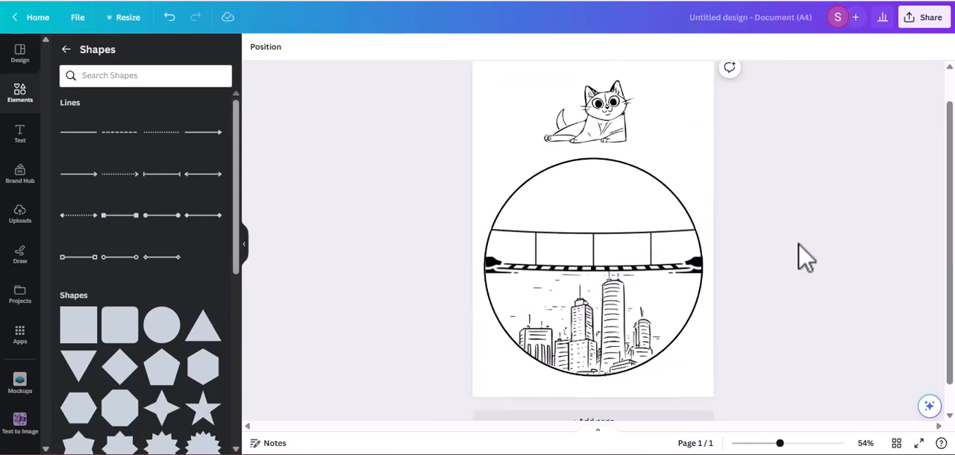
pyautogui.scroll(1, 805, 257)
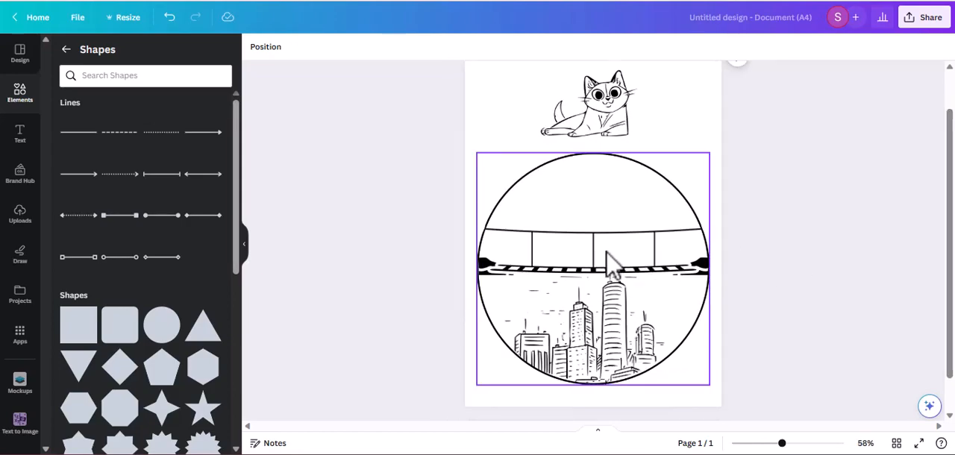
pyautogui.click(671, 266)
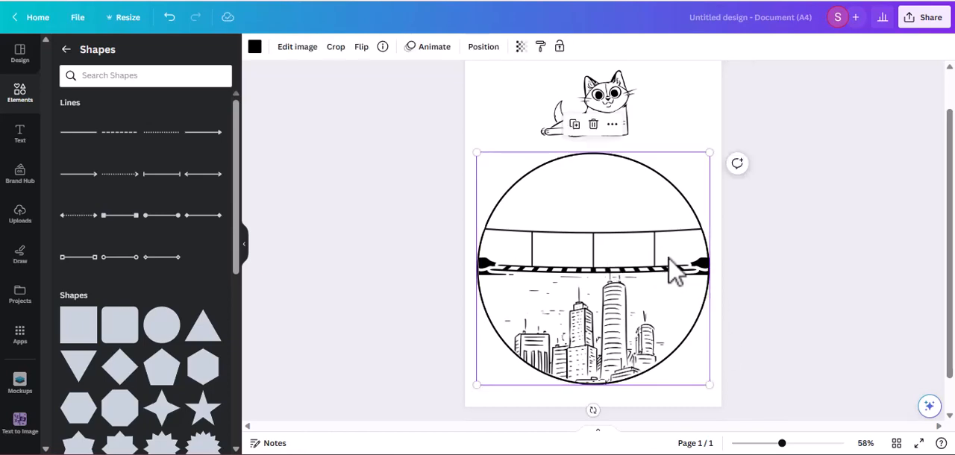
pyautogui.rightClick(671, 266)
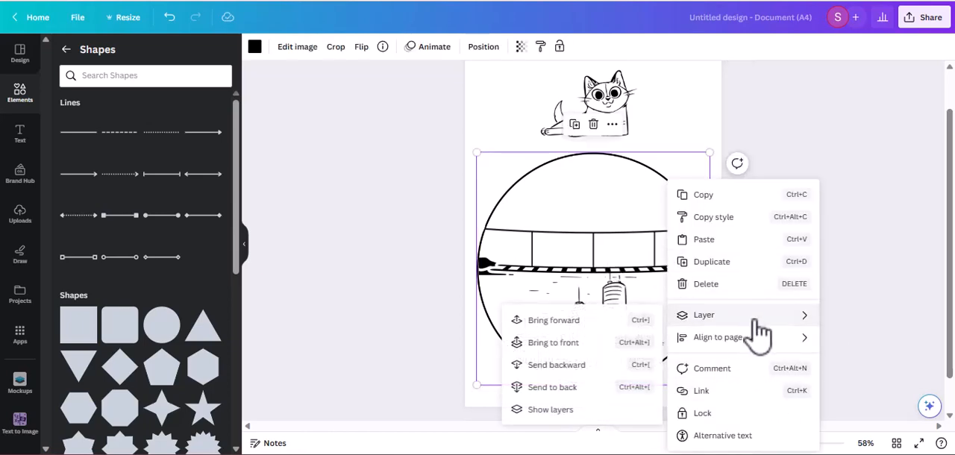
pyautogui.moveTo(705, 324)
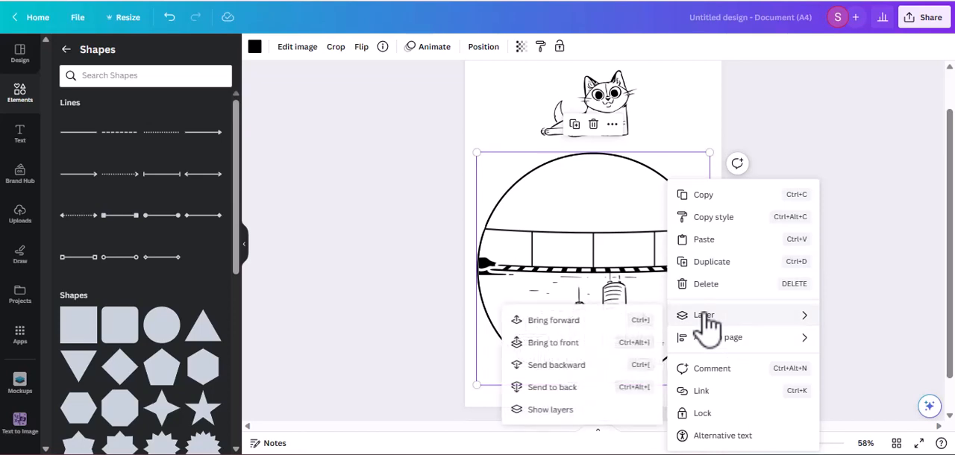
pyautogui.click(567, 410)
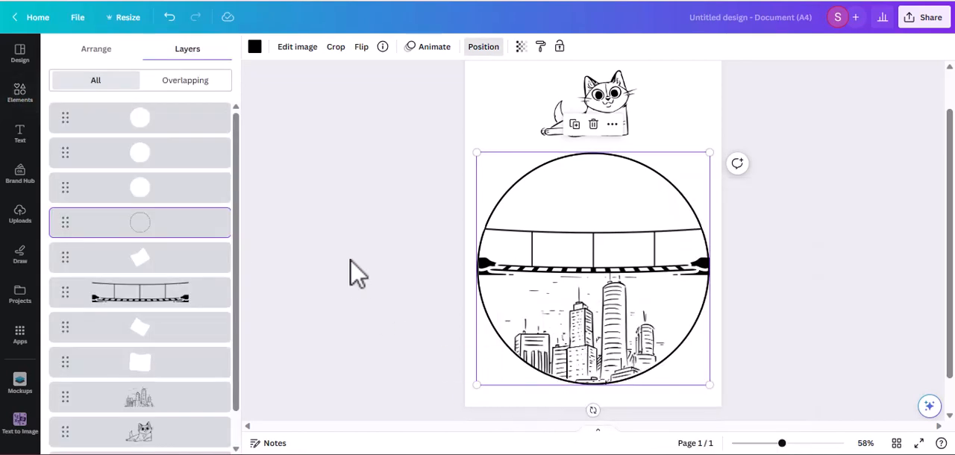
pyautogui.click(190, 302)
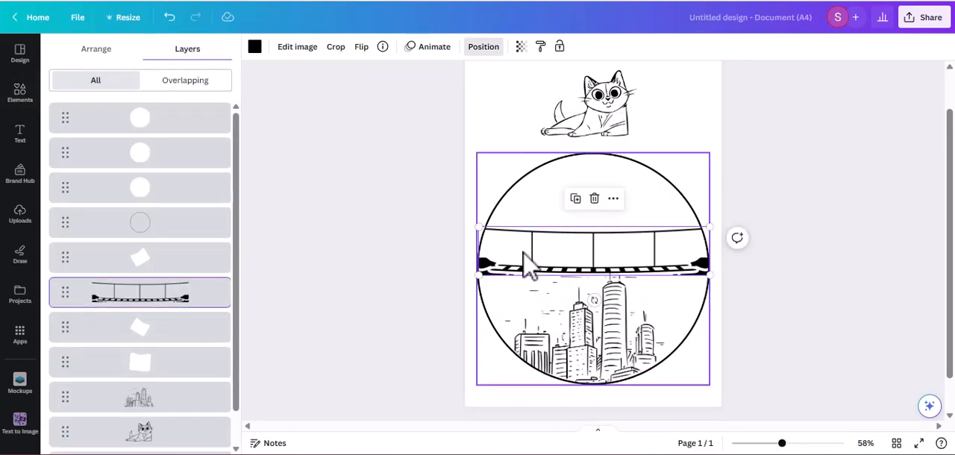
pyautogui.moveTo(523, 252); pyautogui.dragTo(522, 277)
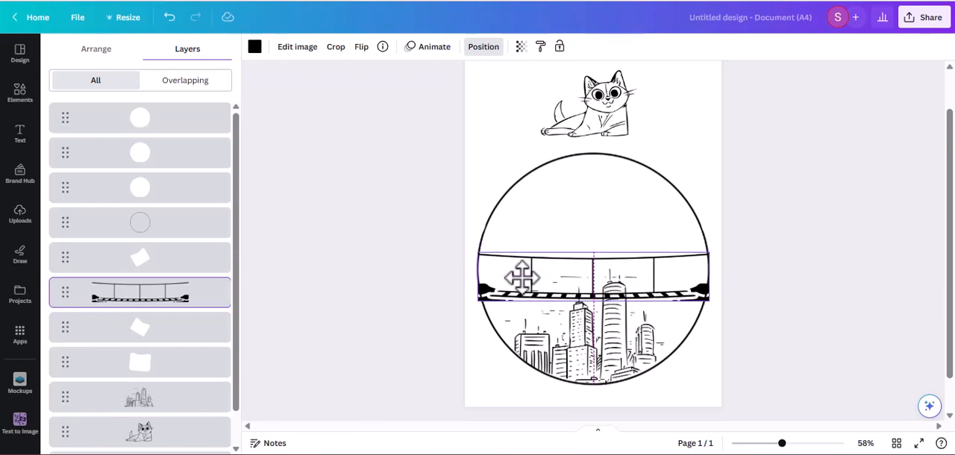
pyautogui.moveTo(521, 278); pyautogui.dragTo(522, 280)
pyautogui.click(822, 378)
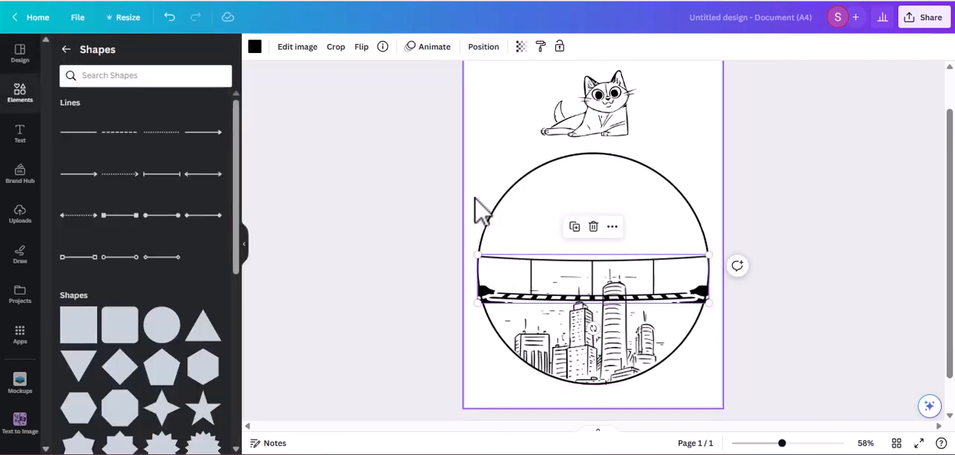
# Step: Move the left small white circle down over the bridge's left end, covering the part outside the circle outline
pyautogui.moveTo(478, 233); pyautogui.dragTo(469, 302)
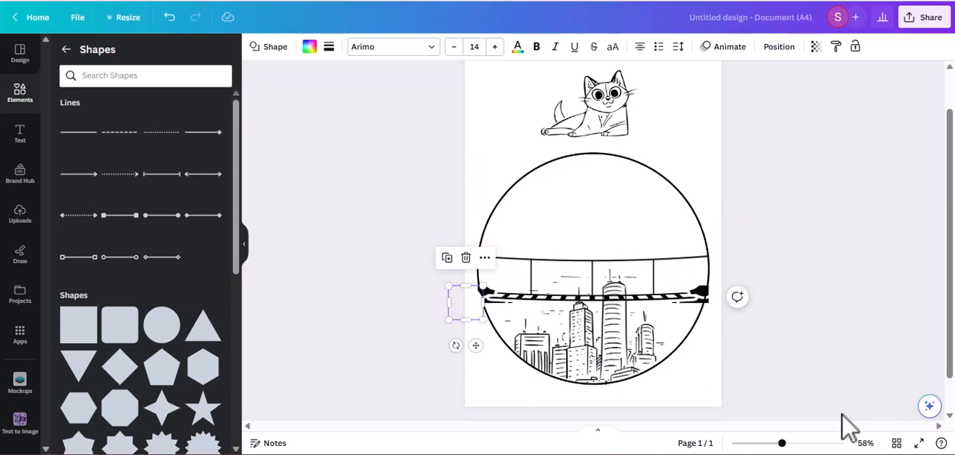
pyautogui.click(424, 315)
pyautogui.click(476, 313)
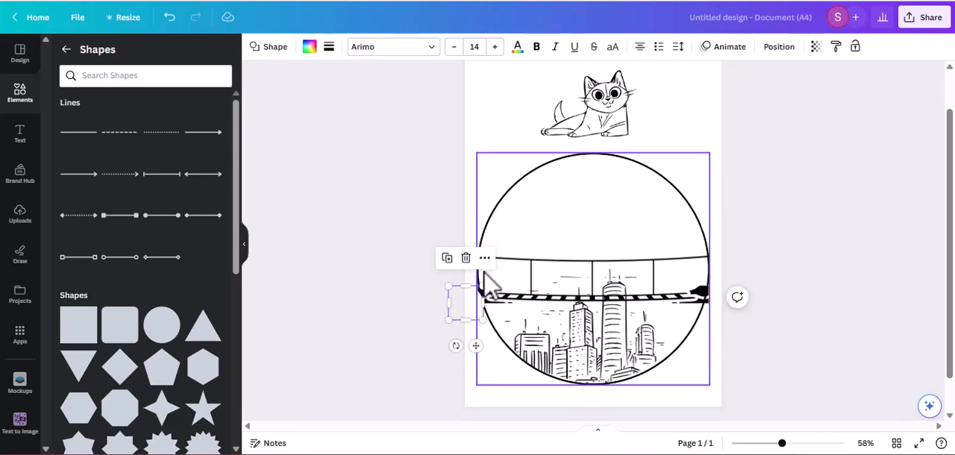
# Step: Reorder the layers so the large circle outline is at the front, above the small white circles
pyautogui.click(485, 258)
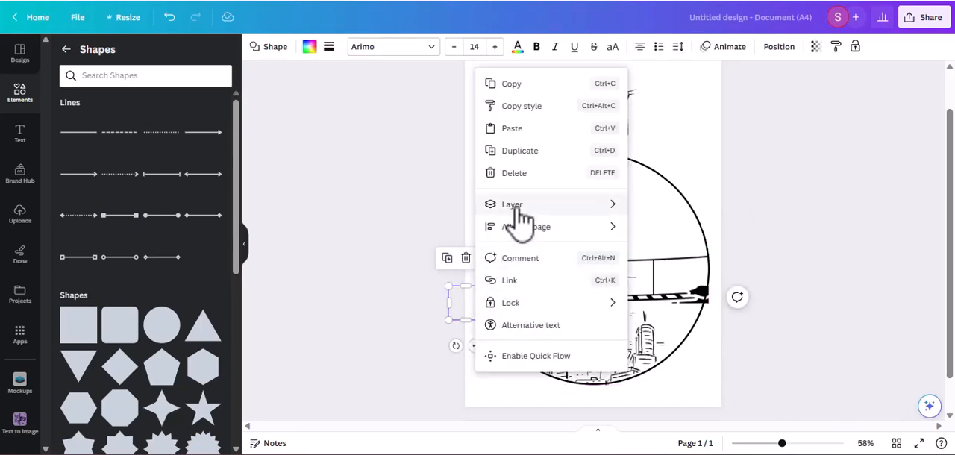
pyautogui.moveTo(593, 211)
pyautogui.click(681, 298)
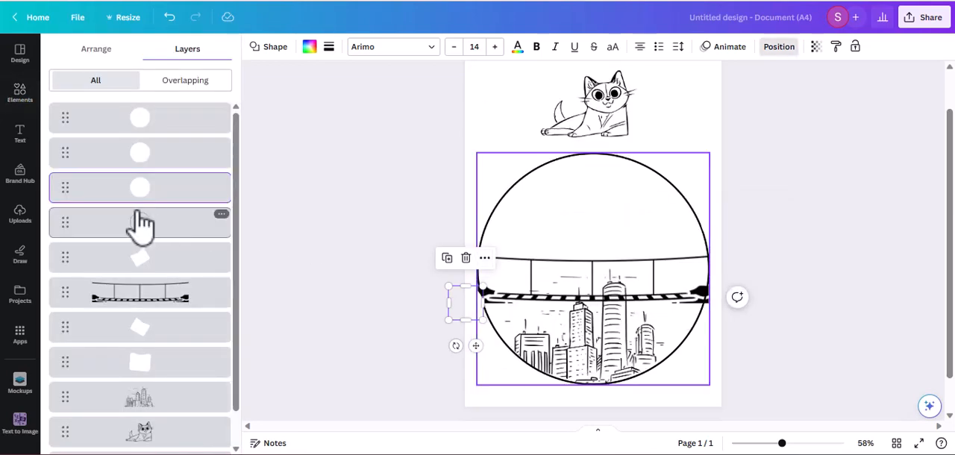
pyautogui.moveTo(141, 187); pyautogui.dragTo(160, 256)
pyautogui.moveTo(154, 128); pyautogui.dragTo(141, 198)
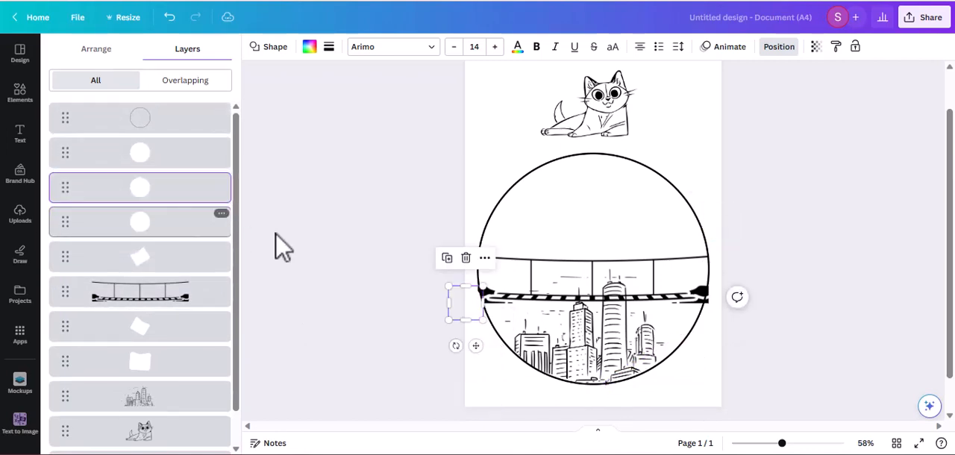
pyautogui.click(317, 262)
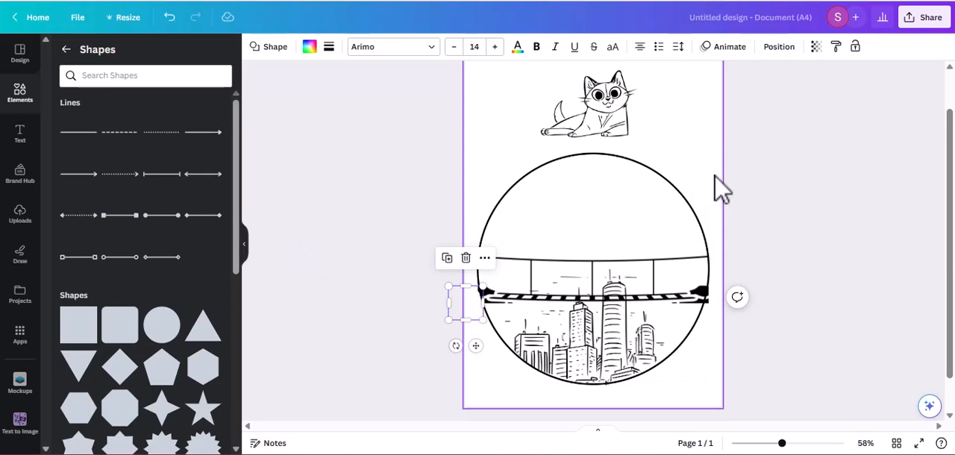
# Step: Move the right small white circle down over the bridge's right end, covering the part outside the circle outline
pyautogui.click(722, 229)
pyautogui.moveTo(724, 230); pyautogui.dragTo(722, 293)
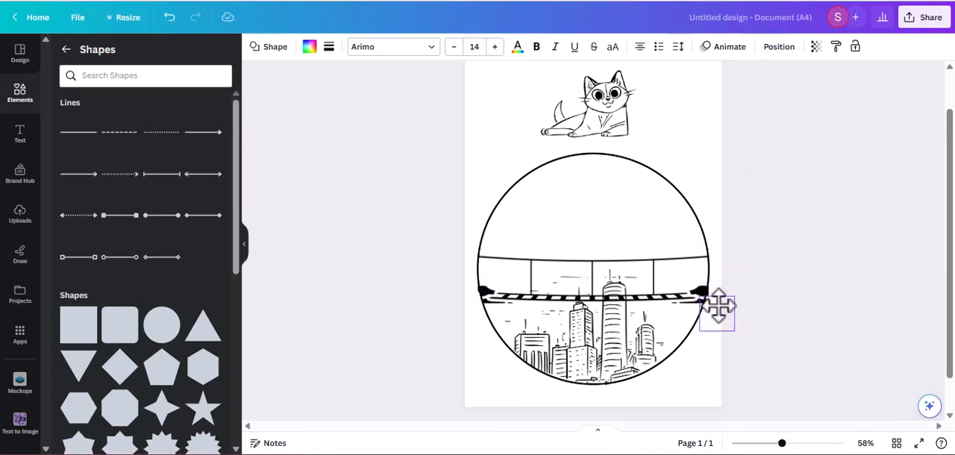
pyautogui.moveTo(717, 305); pyautogui.dragTo(724, 298)
pyautogui.click(813, 356)
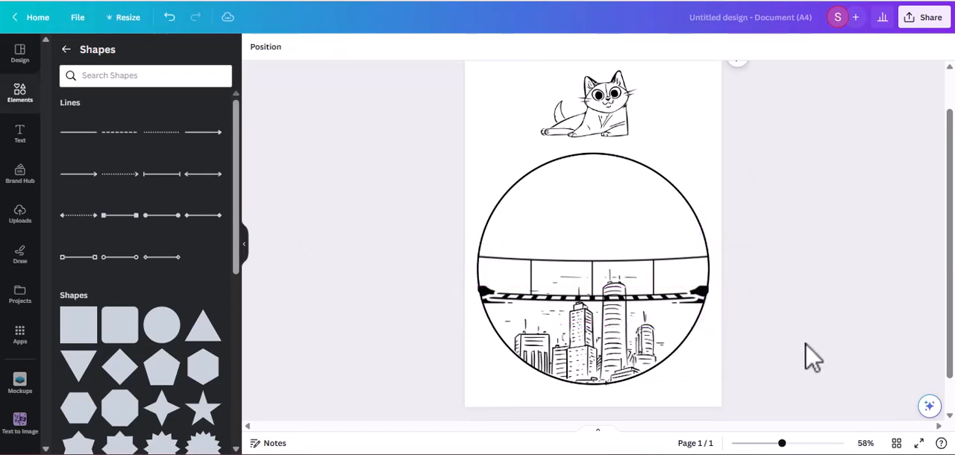
# Step: Select the bridge in the layer list, duplicate it, and place the copy over the cat above the circle
pyautogui.scroll(1, 754, 314)
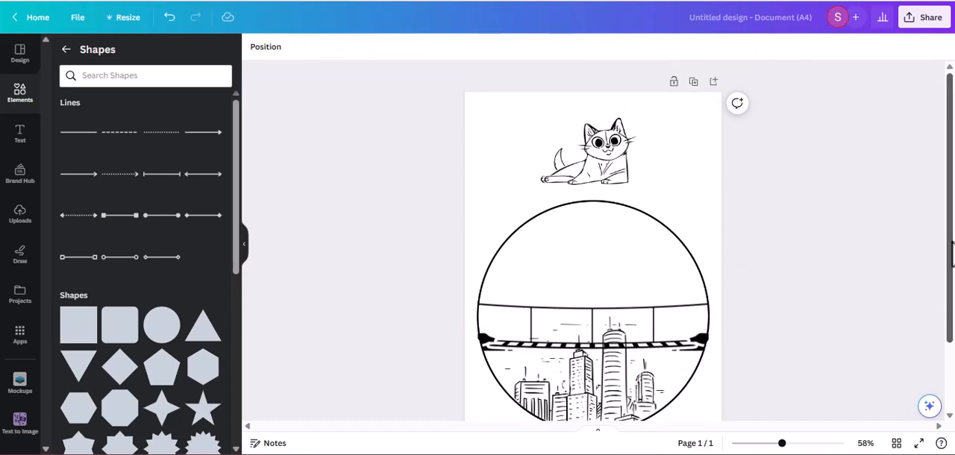
pyautogui.click(697, 332)
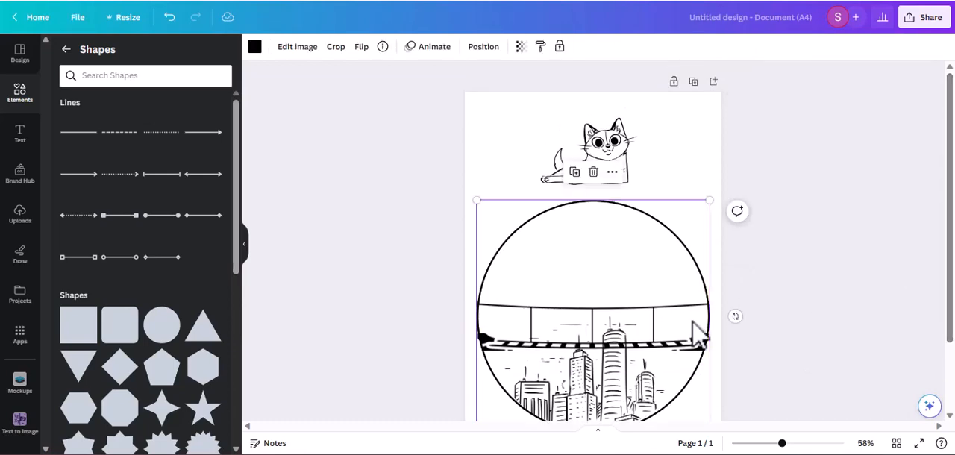
pyautogui.rightClick(607, 192)
pyautogui.moveTo(661, 210)
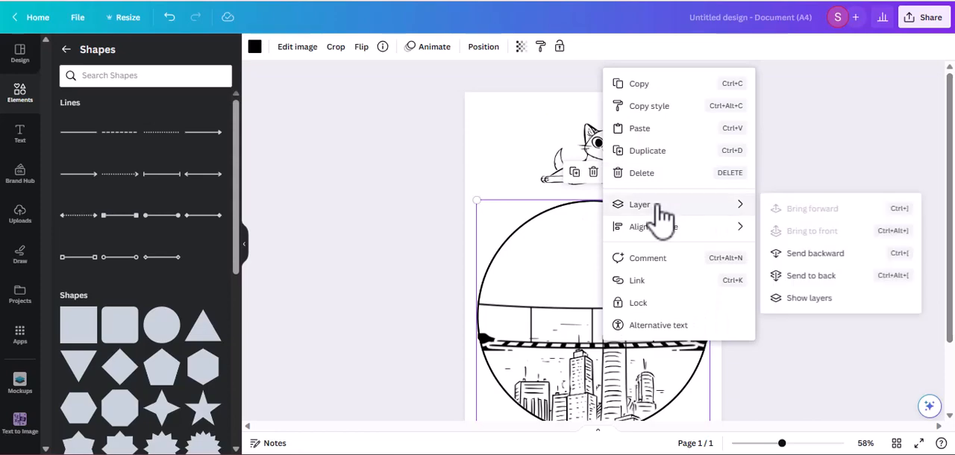
pyautogui.click(809, 298)
pyautogui.click(145, 297)
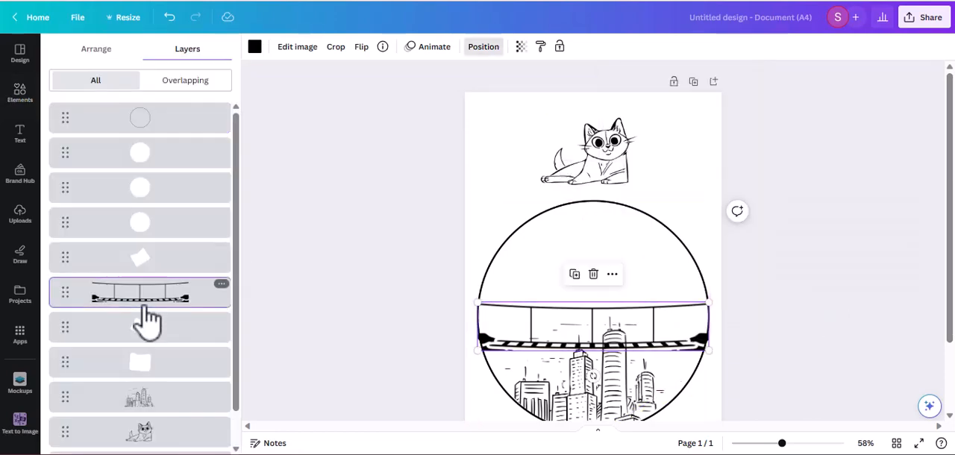
pyautogui.click(575, 274)
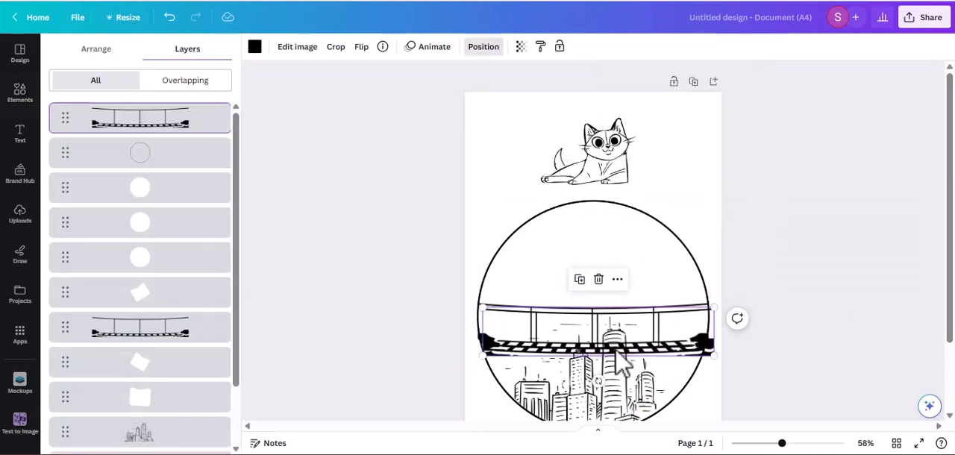
pyautogui.moveTo(617, 352); pyautogui.dragTo(615, 184)
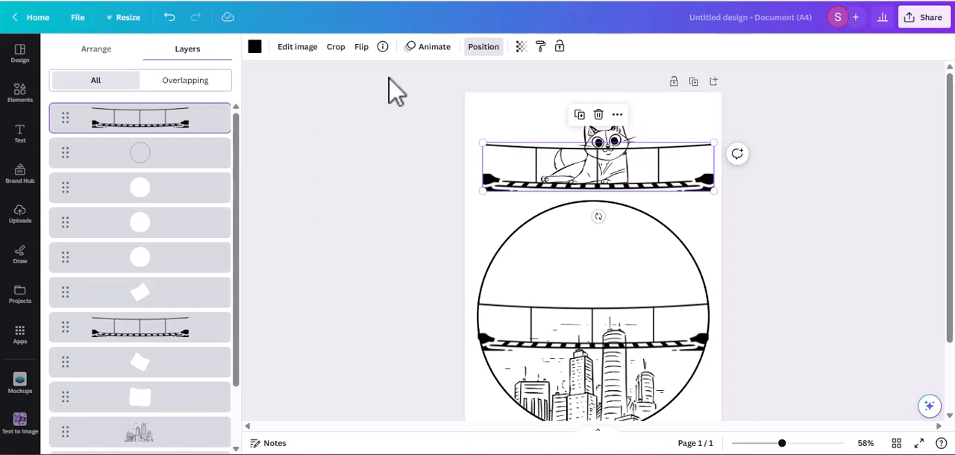
# Step: Crop the bridge copy down to just the short strip of planks directly beneath the cat
pyautogui.click(334, 50)
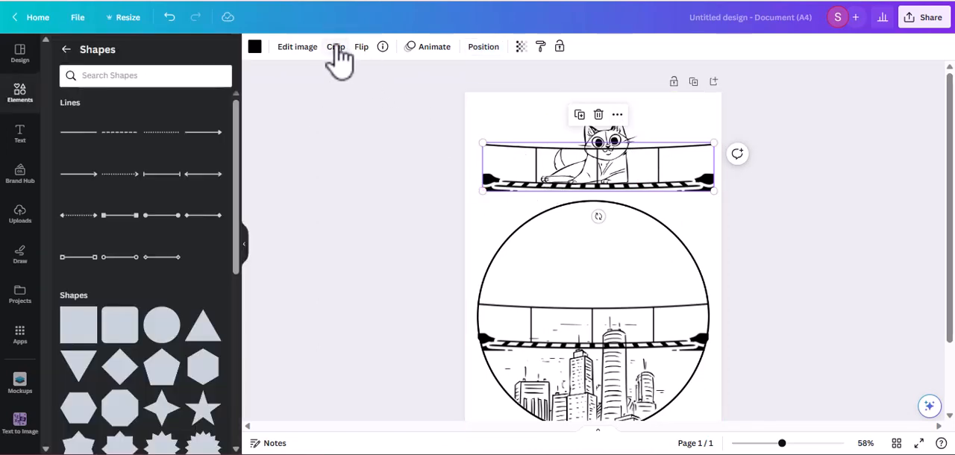
pyautogui.click(336, 49)
pyautogui.moveTo(485, 188); pyautogui.dragTo(536, 189)
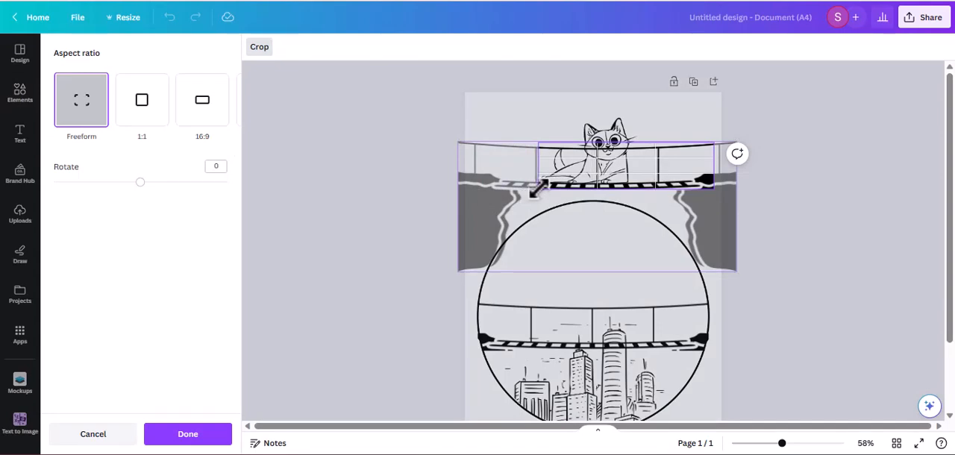
pyautogui.moveTo(715, 186); pyautogui.dragTo(649, 189)
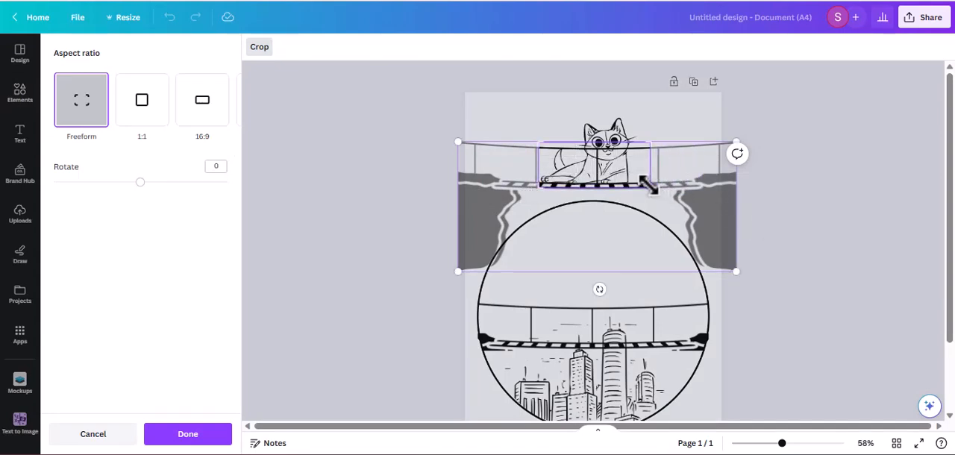
pyautogui.moveTo(647, 143); pyautogui.dragTo(649, 181)
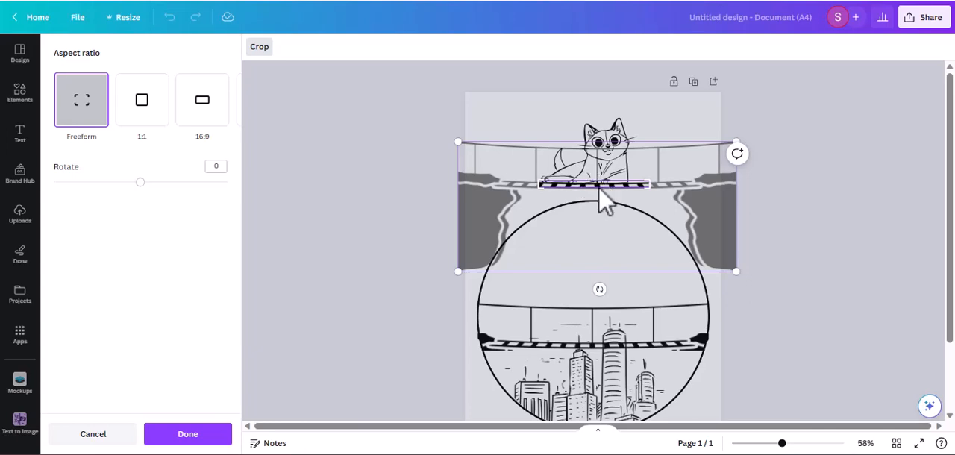
pyautogui.moveTo(648, 190); pyautogui.dragTo(649, 193)
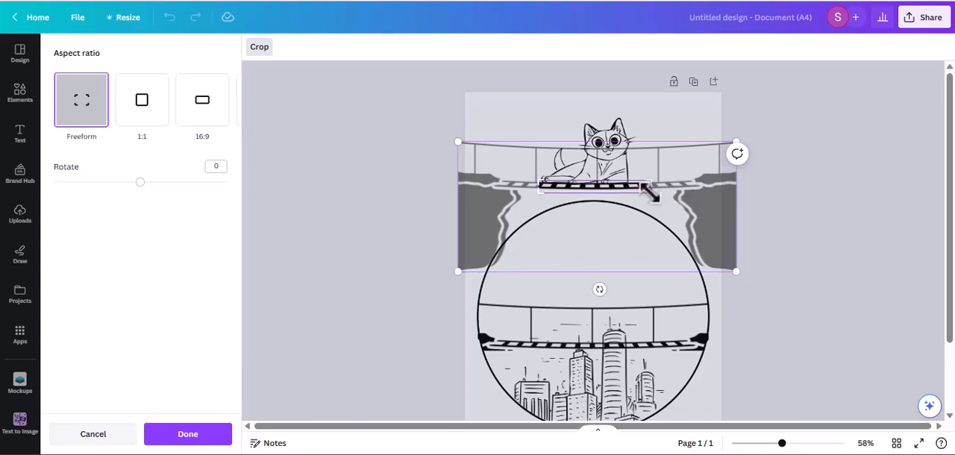
pyautogui.press('Return')
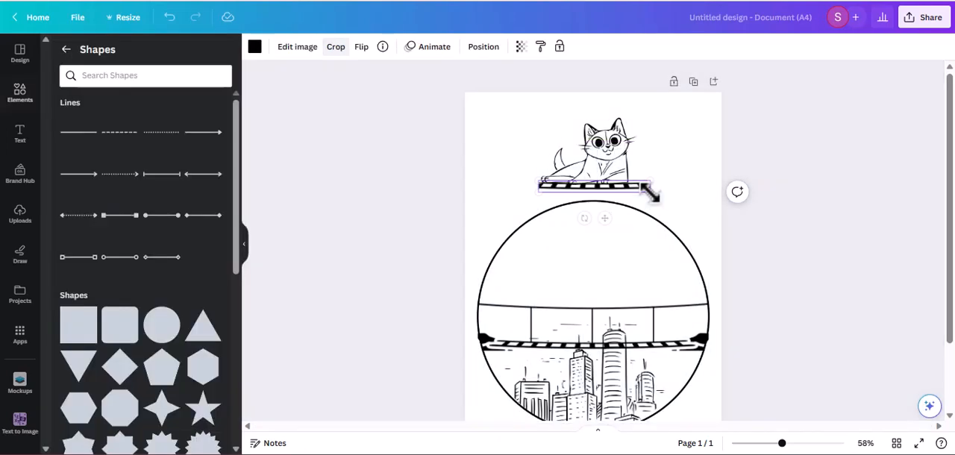
pyautogui.click(846, 220)
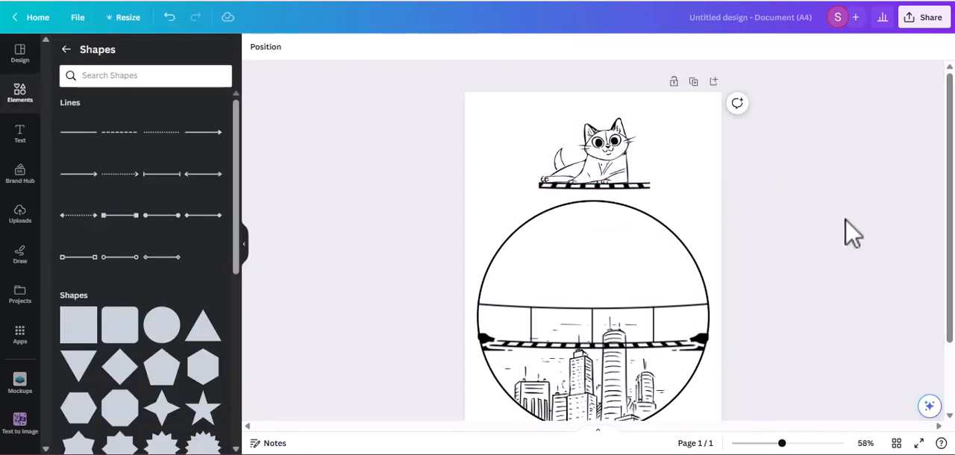
# Step: Add a subheading text reading "Fold the circle in half"
pyautogui.scroll(-2, 947, 209)
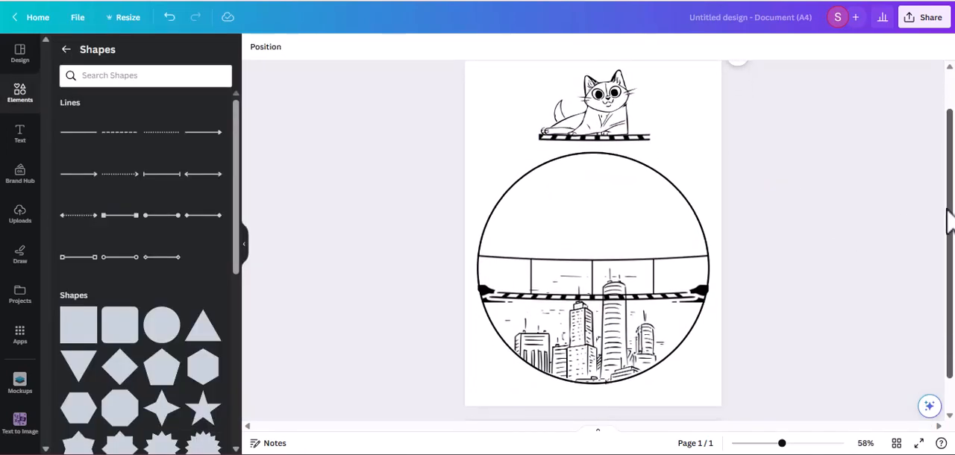
pyautogui.scroll(1, 949, 221)
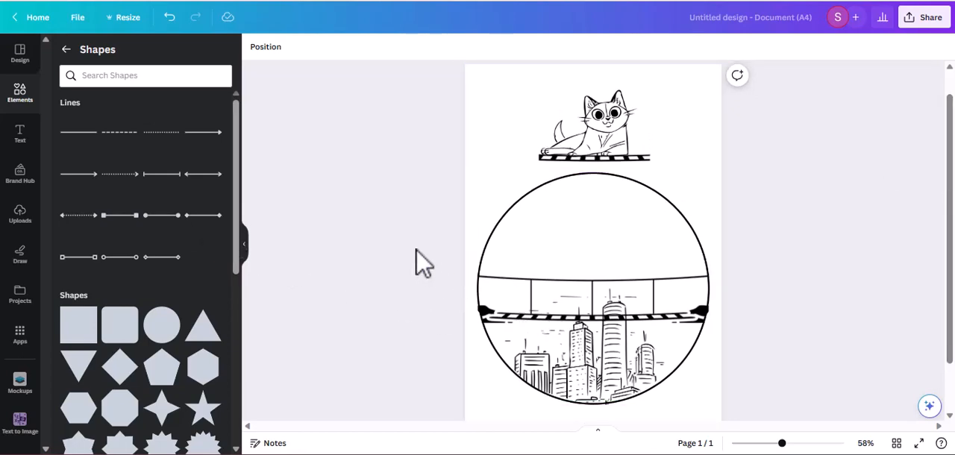
pyautogui.click(19, 135)
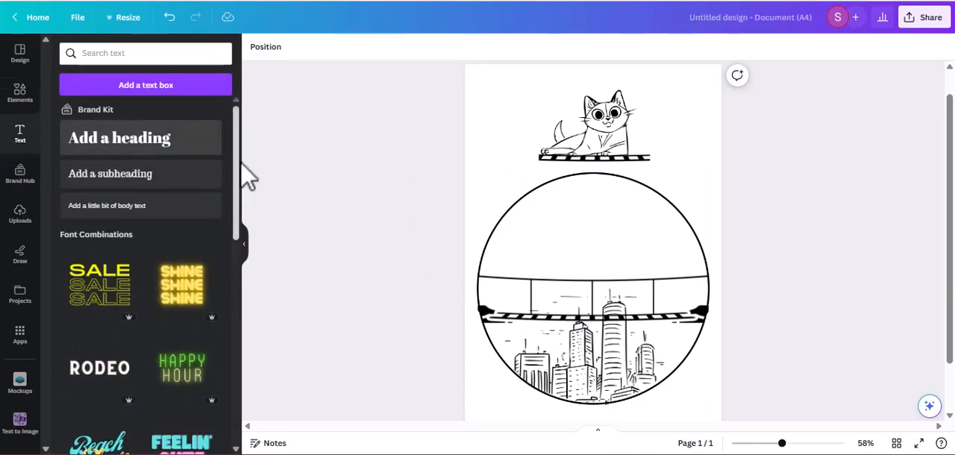
pyautogui.moveTo(234, 124); pyautogui.dragTo(230, 53)
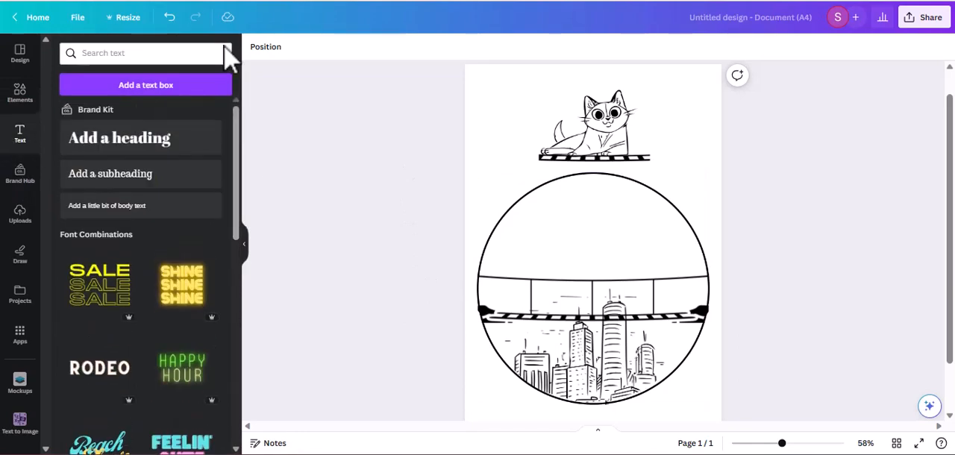
pyautogui.click(157, 186)
pyautogui.write('Fold the circle in hal')
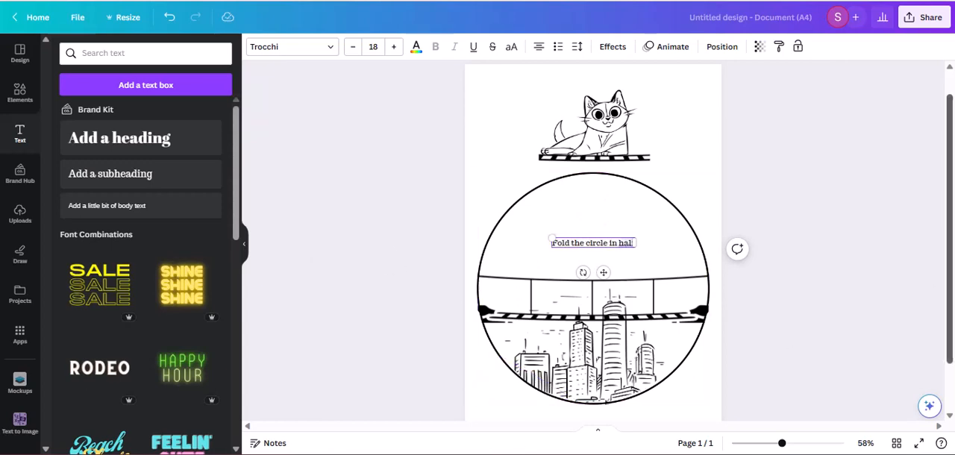
# Step: Shrink the "Fold the circle in half" text to size 13.6 and place it at the circle's lower left edge
pyautogui.scroll(-1, 831, 238)
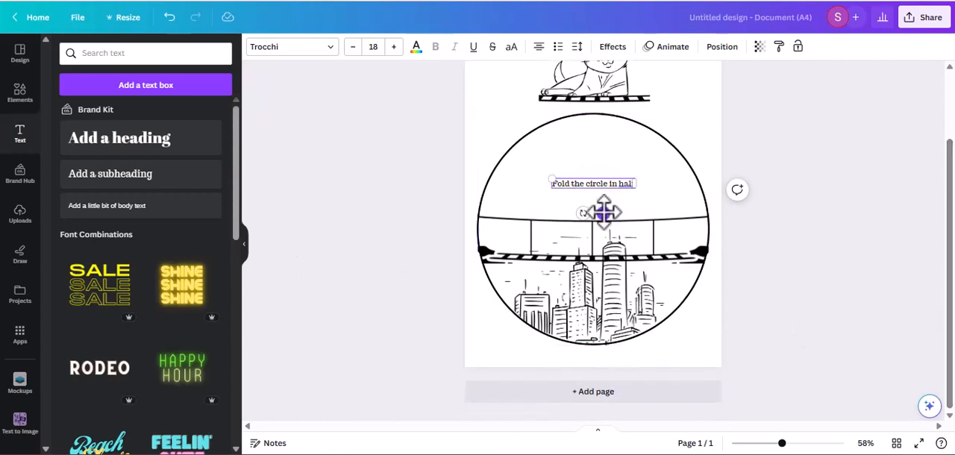
pyautogui.moveTo(604, 213); pyautogui.dragTo(518, 375)
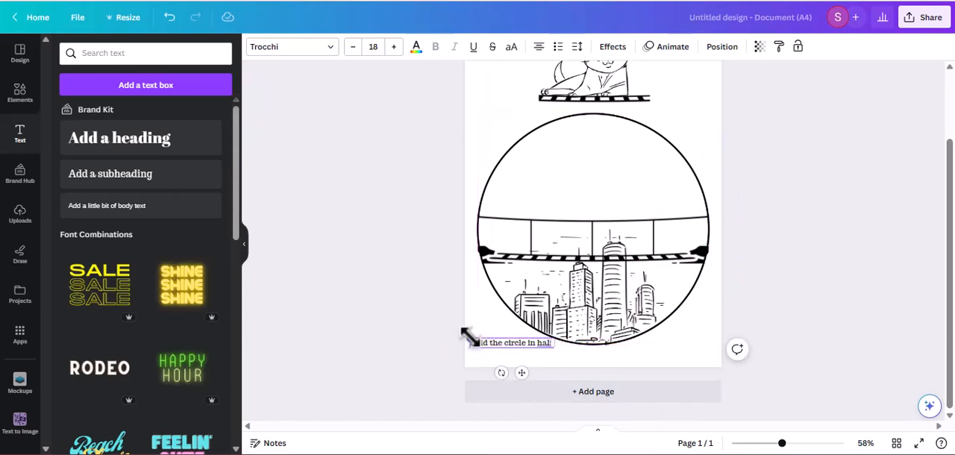
pyautogui.moveTo(470, 336); pyautogui.dragTo(490, 340)
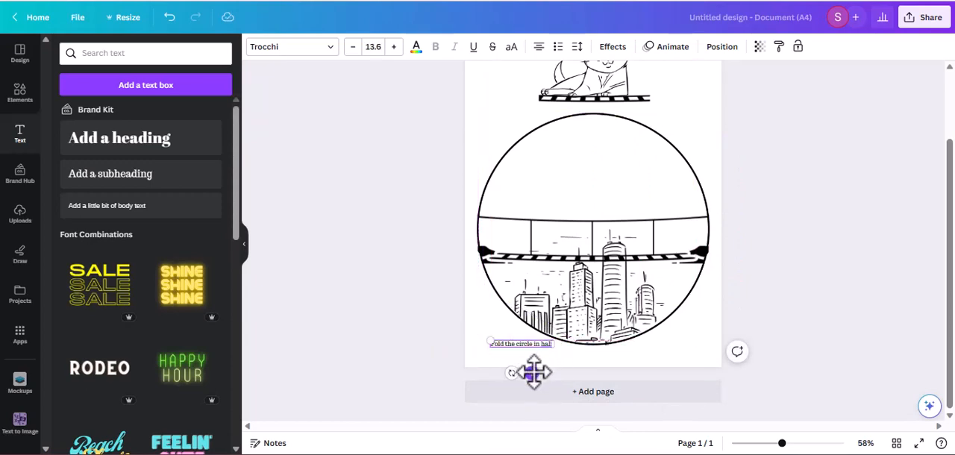
pyautogui.moveTo(530, 374)
pyautogui.mouseDown()
pyautogui.moveTo(511, 366)
pyautogui.moveTo(521, 367)
pyautogui.mouseUp()
pyautogui.click(416, 333)
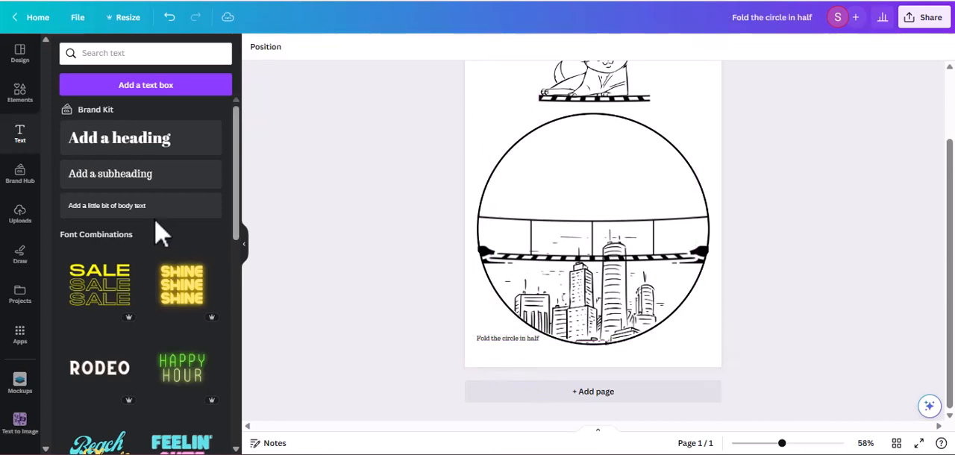
# Step: Add another subheading text reading "paste the cat after cutting it out"
pyautogui.click(134, 173)
pyautogui.press('BackSpace')
pyautogui.write('past')
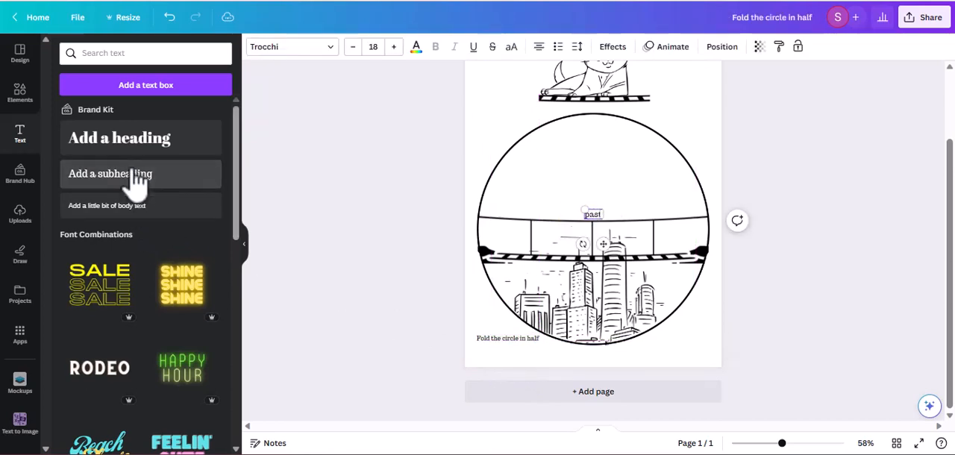
pyautogui.write('e the cat')
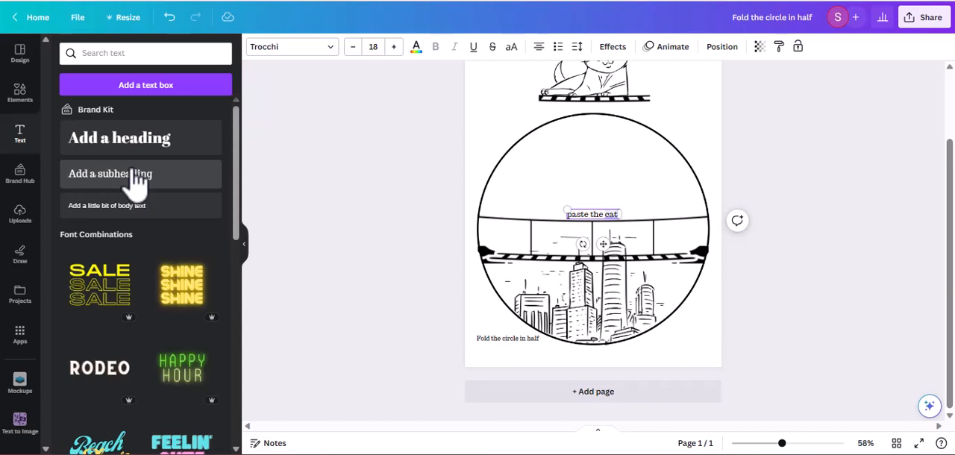
pyautogui.write('er cutting it out')
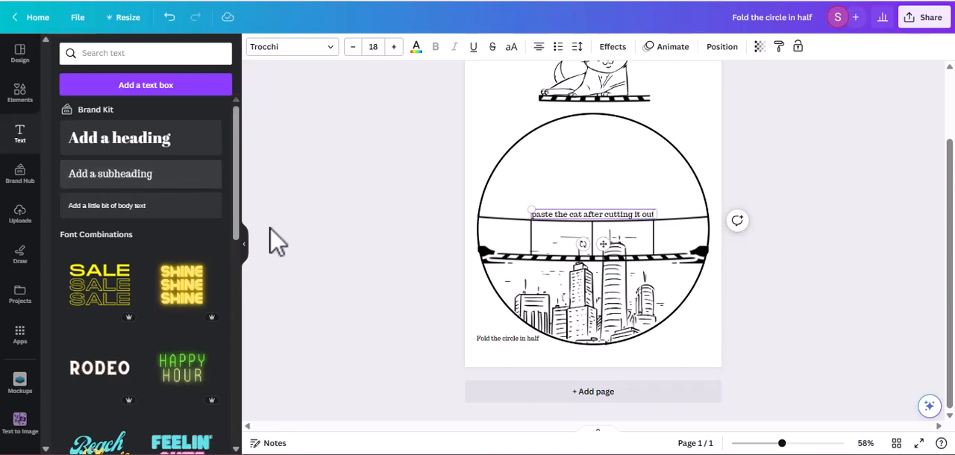
# Step: Set the "paste the cat after cutting it out" text to size 13.6 and align it directly below the folding instruction
pyautogui.click(485, 343)
pyautogui.click(485, 340)
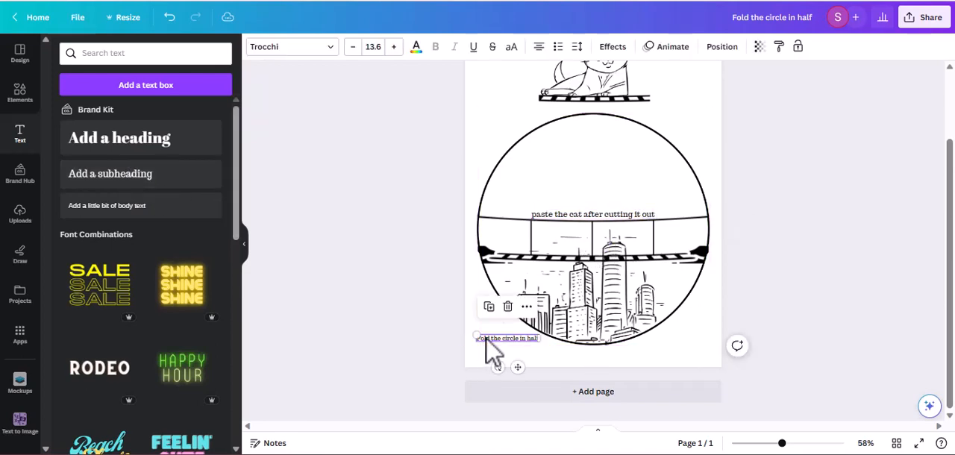
pyautogui.click(544, 217)
pyautogui.click(373, 46)
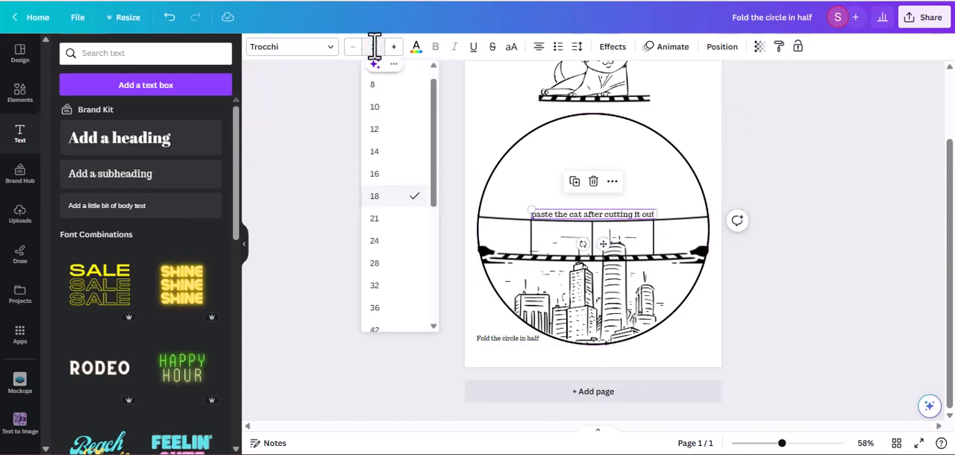
pyautogui.press('Return')
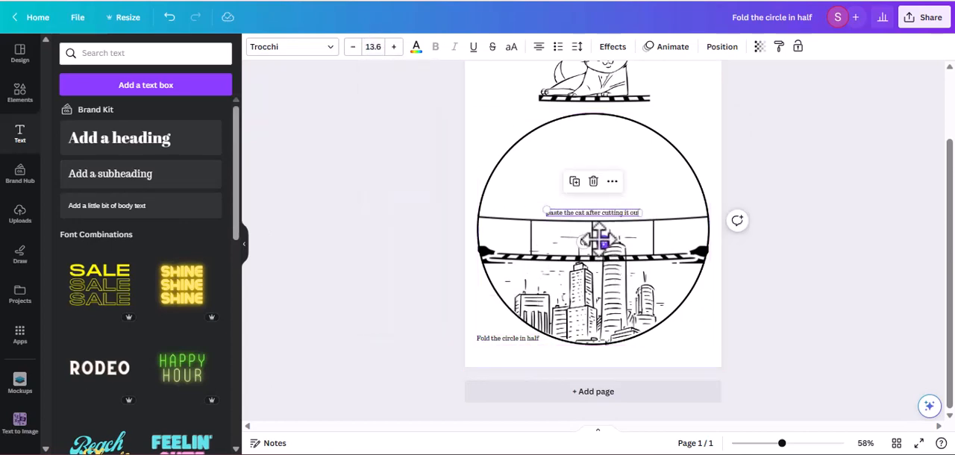
pyautogui.moveTo(602, 243); pyautogui.dragTo(545, 354)
pyautogui.click(754, 362)
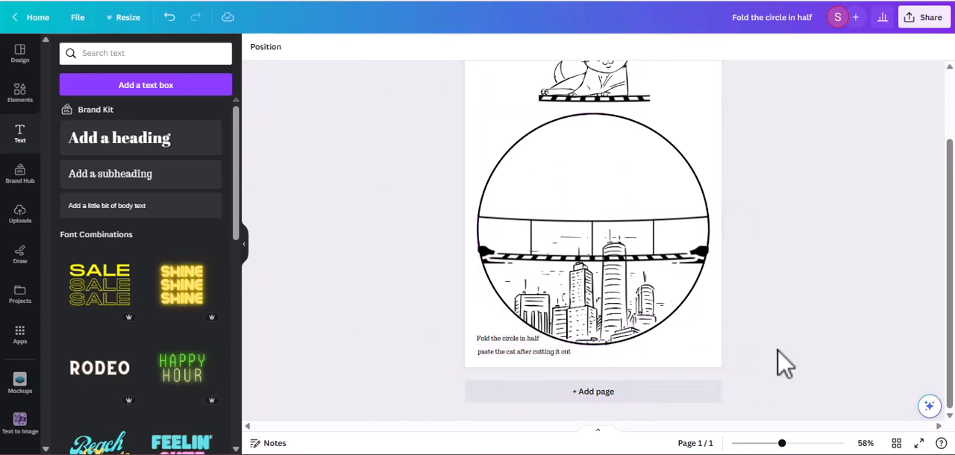
pyautogui.click(488, 351)
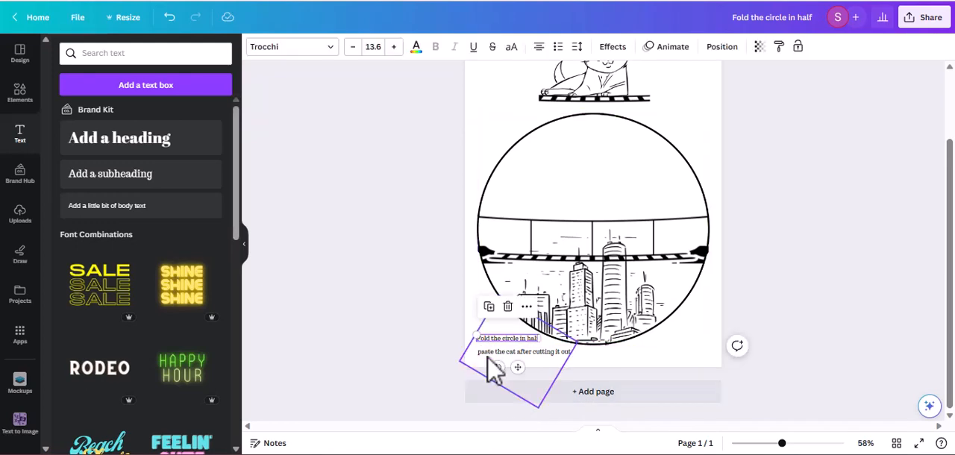
pyautogui.click(487, 355)
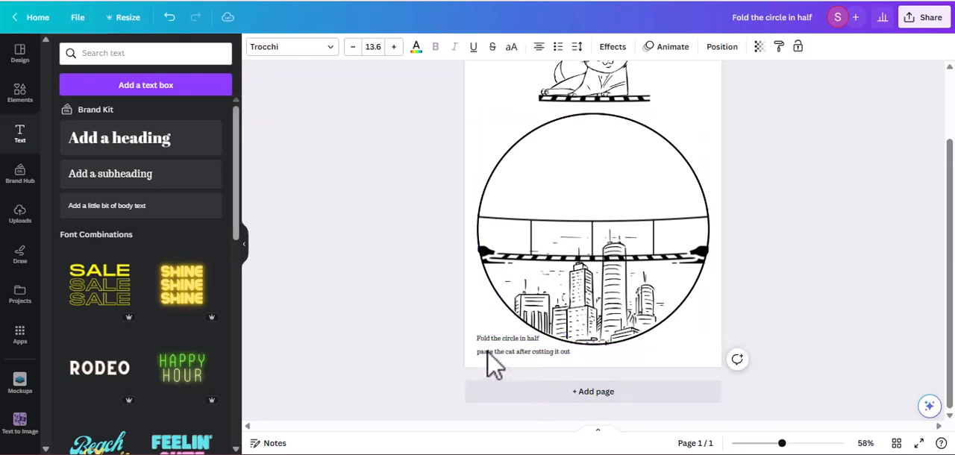
# Step: Add a heading reading "Rocking Cat In The City"
pyautogui.scroll(2, 895, 261)
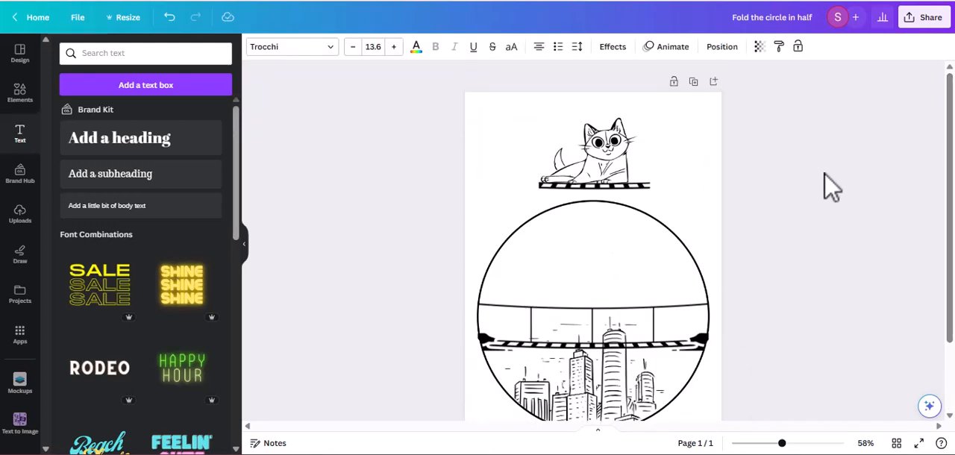
pyautogui.click(507, 179)
pyautogui.click(114, 148)
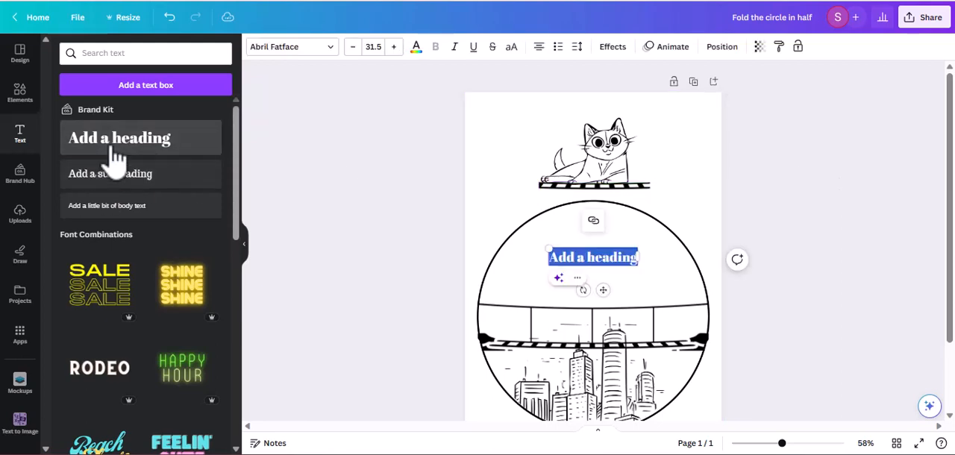
pyautogui.write('Rocking')
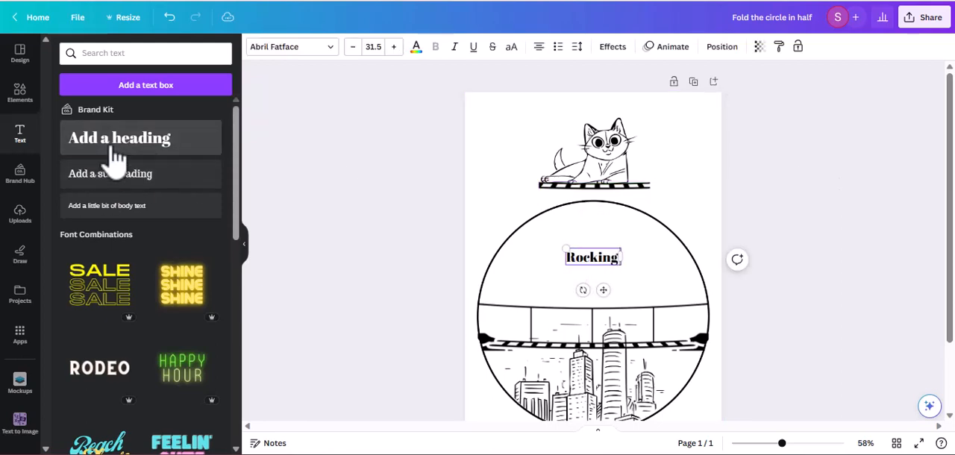
pyautogui.write(' Cat In The City')
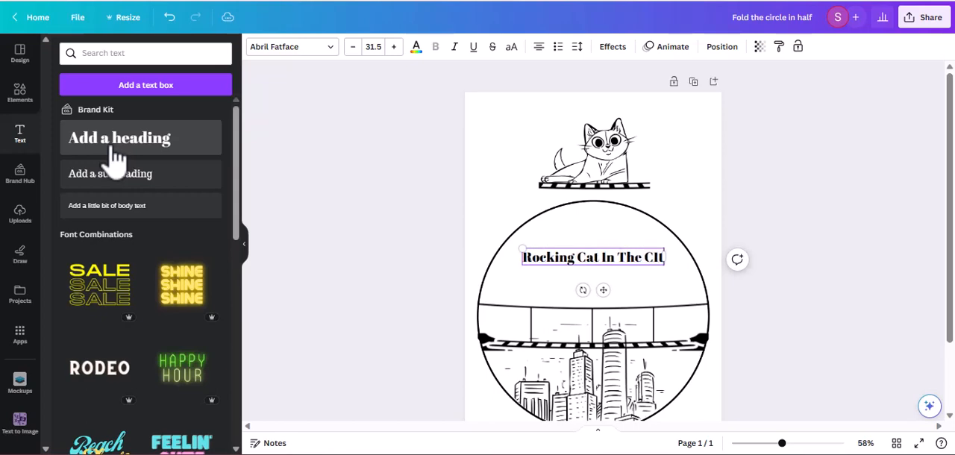
pyautogui.press('BackSpace')
pyautogui.press('BackSpace')
pyautogui.press('BackSpace')
pyautogui.write('ity')
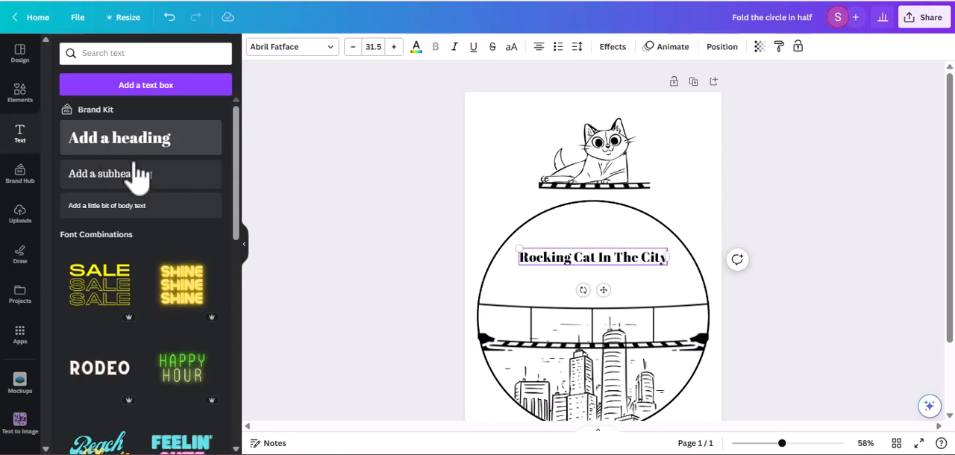
# Step: Shrink the heading to size 20.8 and centre it at the top of the page above the cat
pyautogui.moveTo(515, 246); pyautogui.dragTo(566, 257)
pyautogui.moveTo(629, 287); pyautogui.dragTo(601, 138)
pyautogui.click(854, 196)
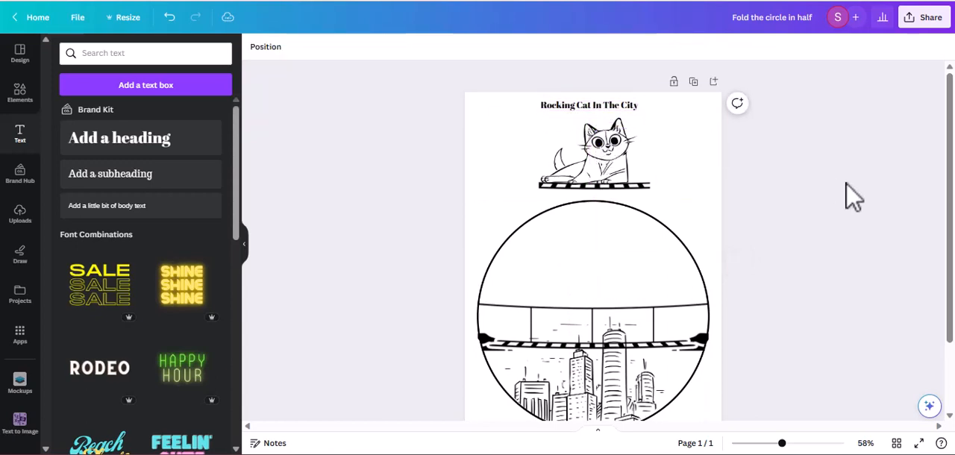
pyautogui.moveTo(613, 106); pyautogui.dragTo(618, 104)
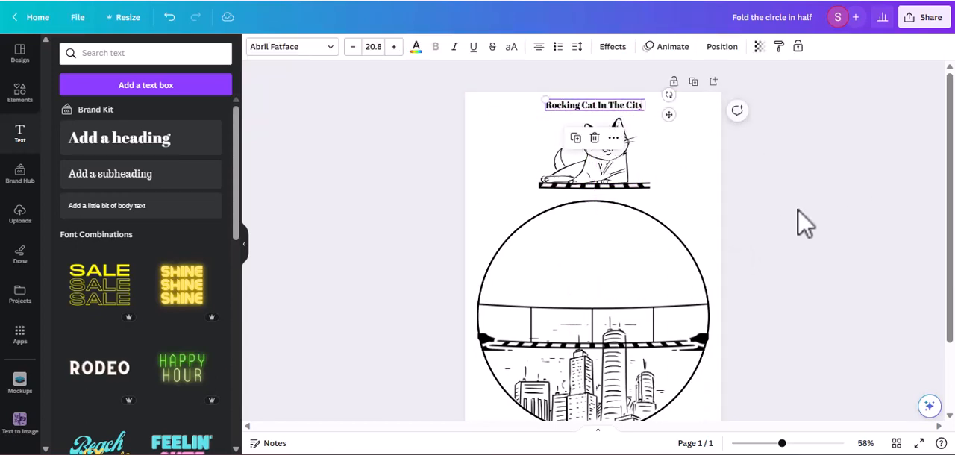
pyautogui.click(816, 225)
# Step: Download the finished design as a PDF Print file with the RGB colour profile
pyautogui.moveTo(953, 194); pyautogui.dragTo(953, 211)
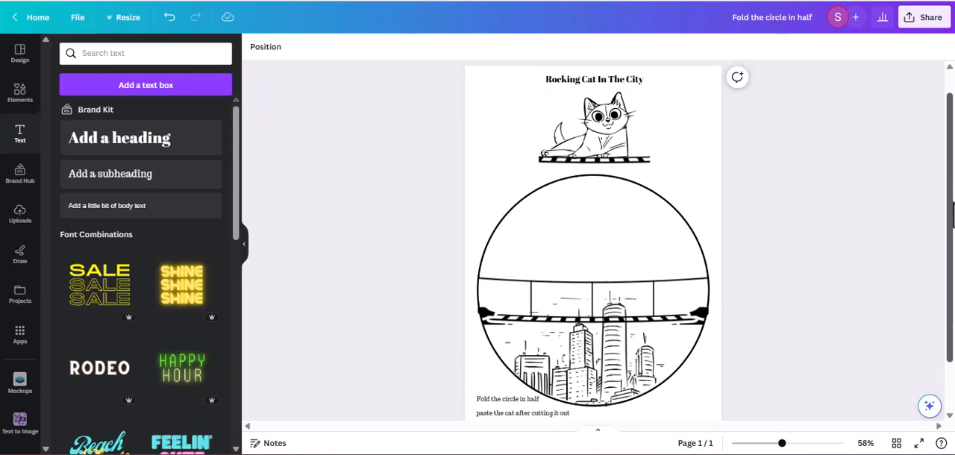
pyautogui.click(929, 21)
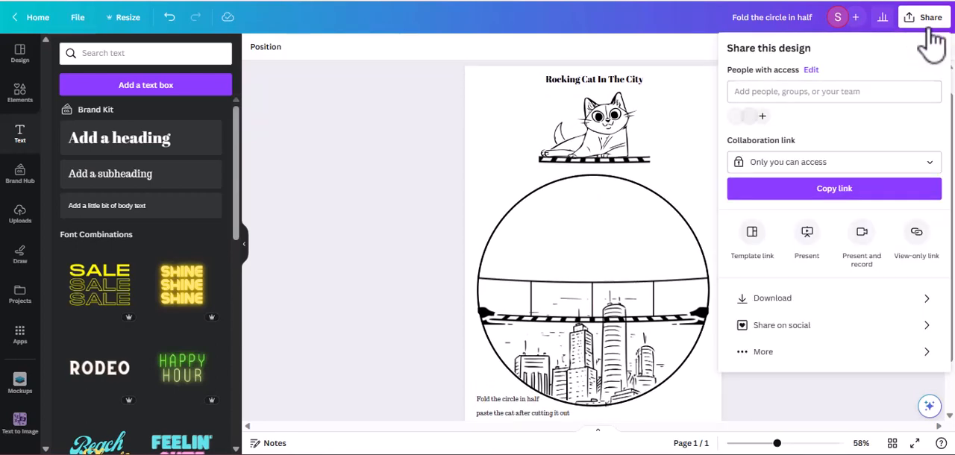
pyautogui.click(776, 302)
pyautogui.click(755, 100)
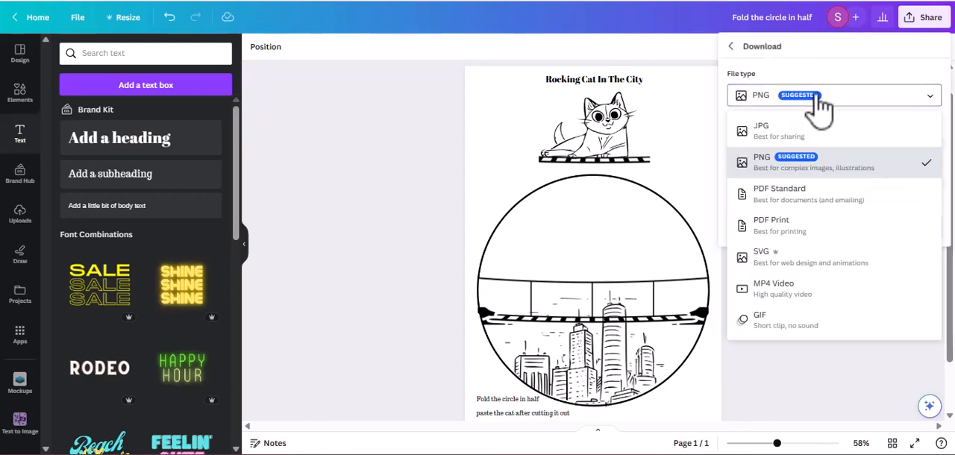
pyautogui.click(784, 225)
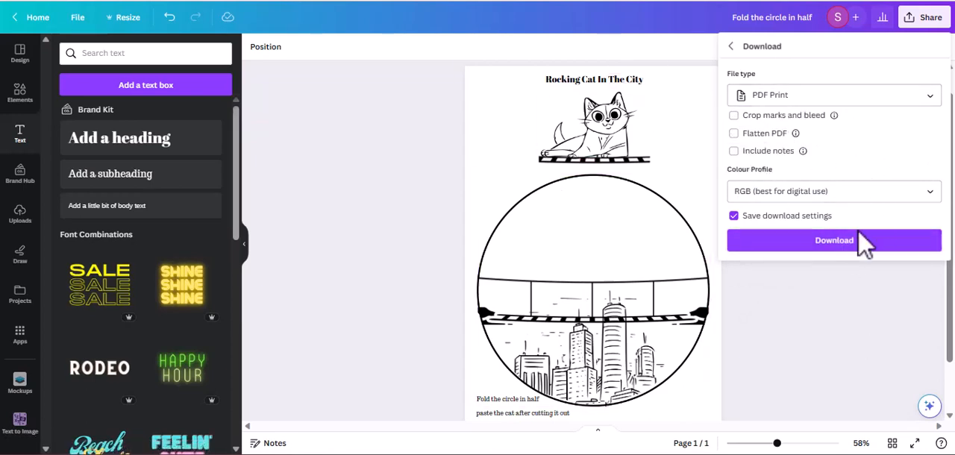
pyautogui.click(791, 243)
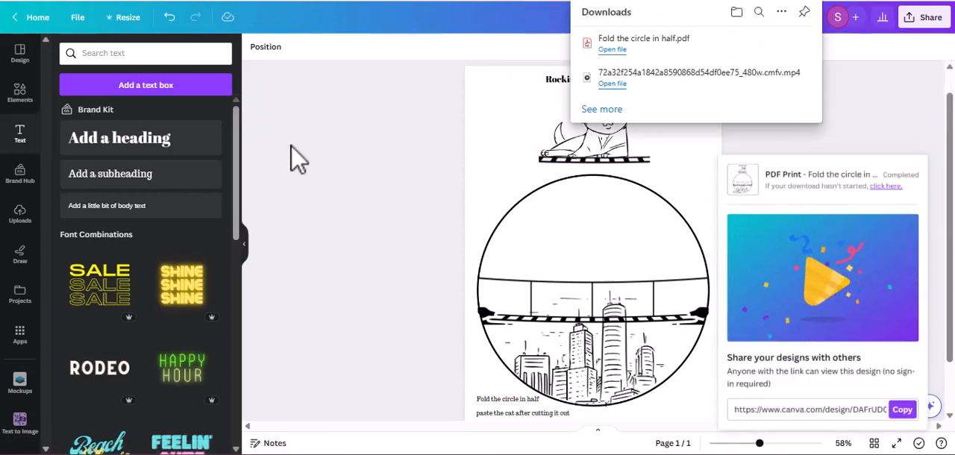
pyautogui.click(367, 222)
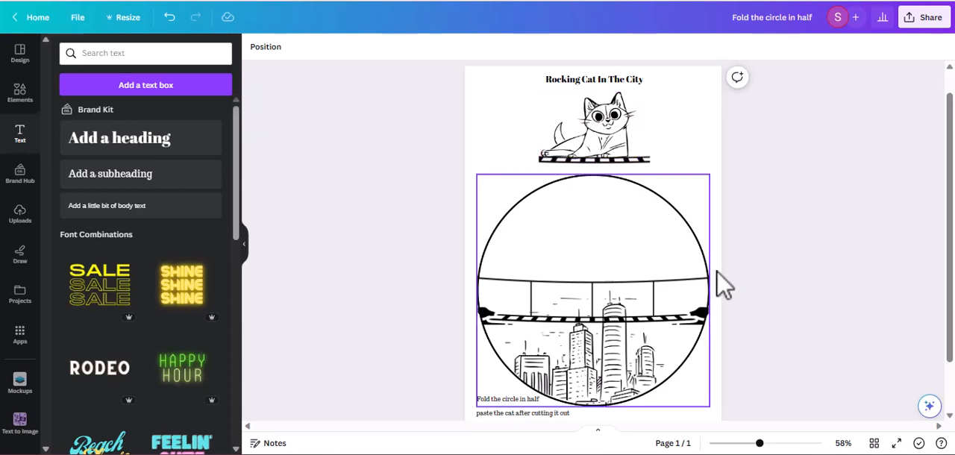
pyautogui.moveTo(948, 168)
pyautogui.mouseDown()
pyautogui.moveTo(948, 209)
pyautogui.moveTo(947, 172)
pyautogui.mouseUp()
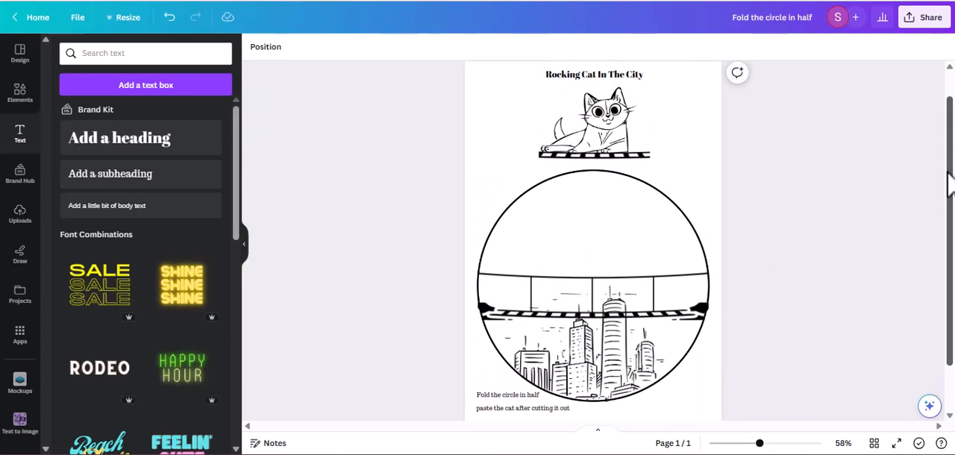